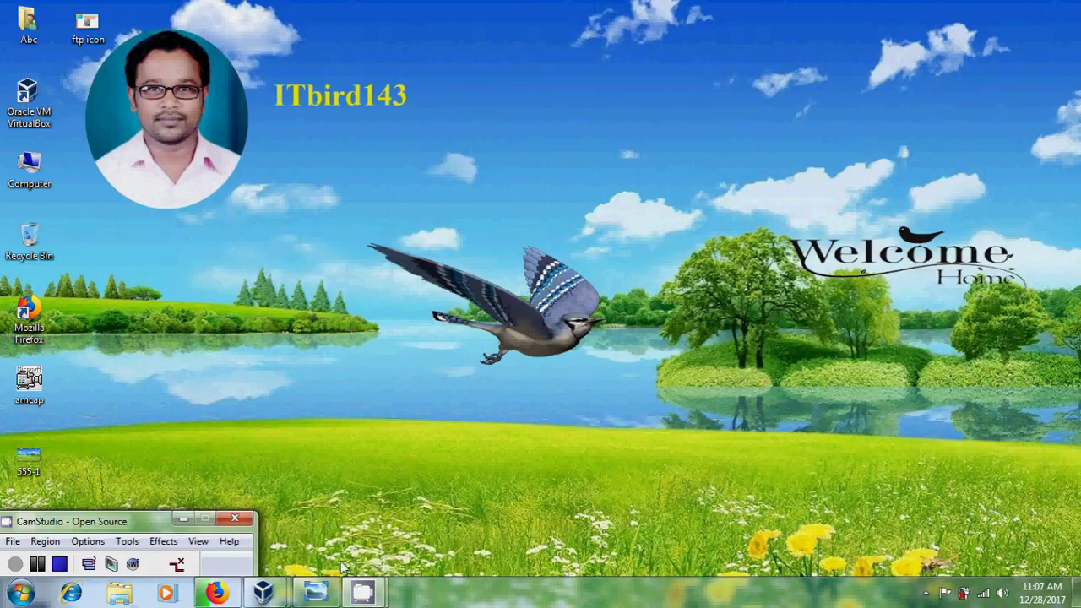
Show the FTP Server Configuration title image, then switch to the server12 virtual machine.
left_click(315, 591)
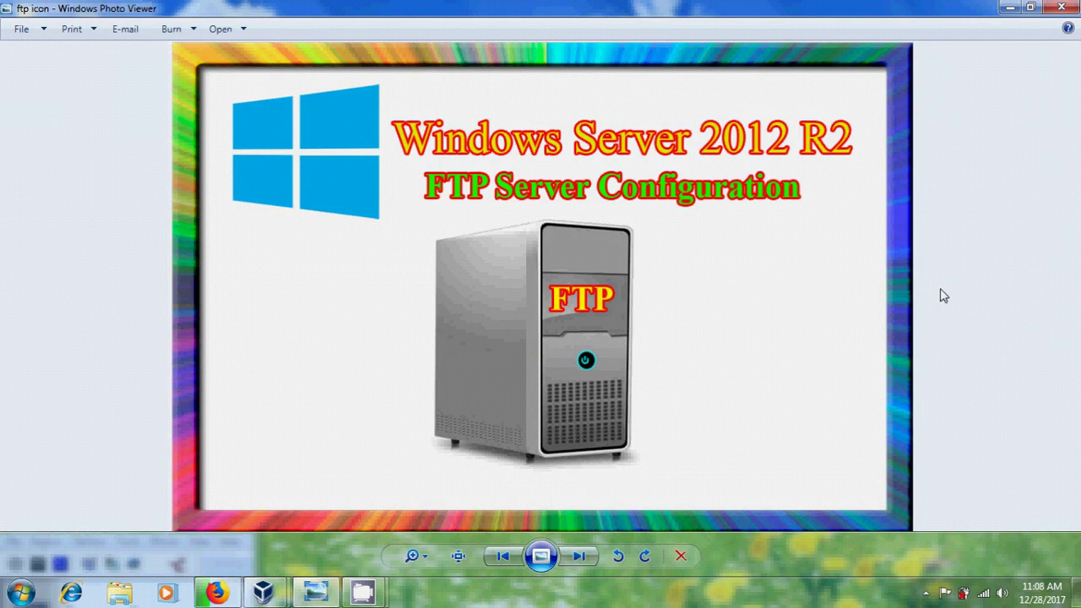
mouse_move(264, 591)
left_click(324, 505)
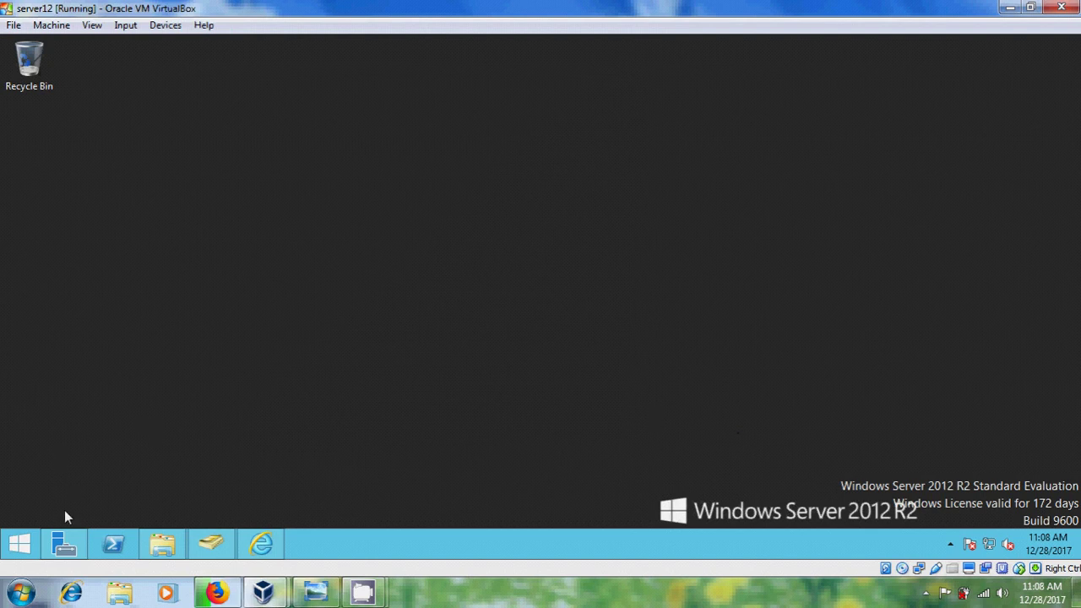
Start a maximized role-based Add Roles and Features wizard targeting server 192.168.0.10.
left_click(64, 549)
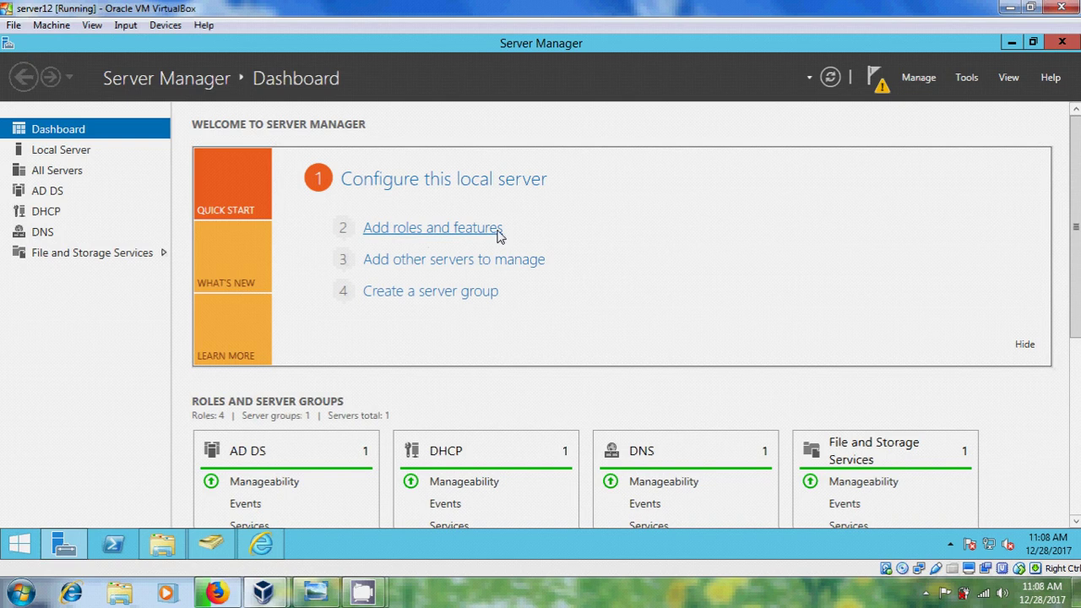
left_click(499, 230)
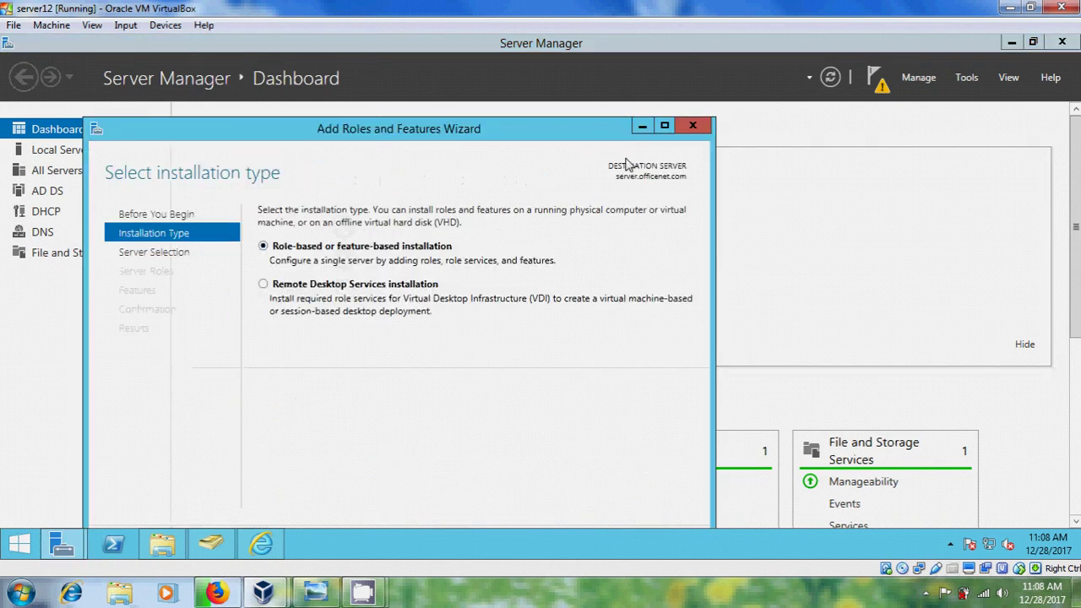
left_click(664, 126)
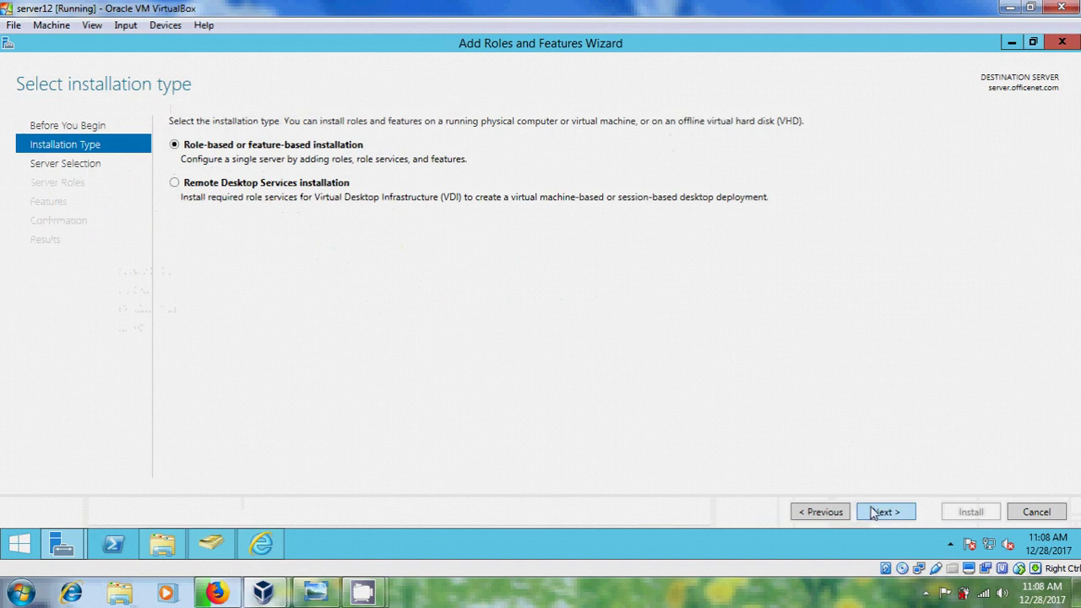
left_click(875, 513)
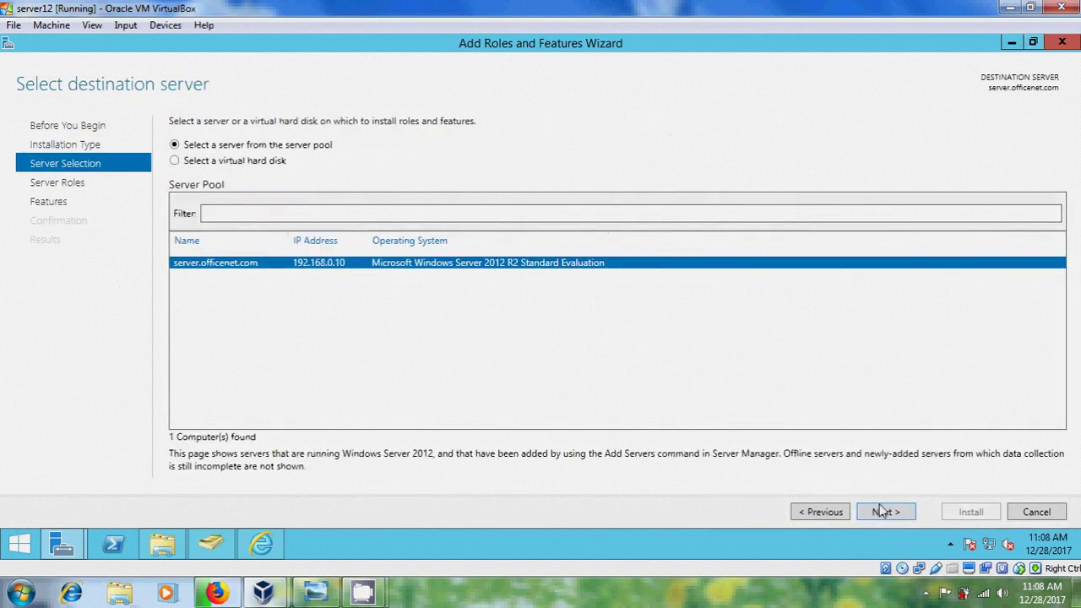
left_click(894, 513)
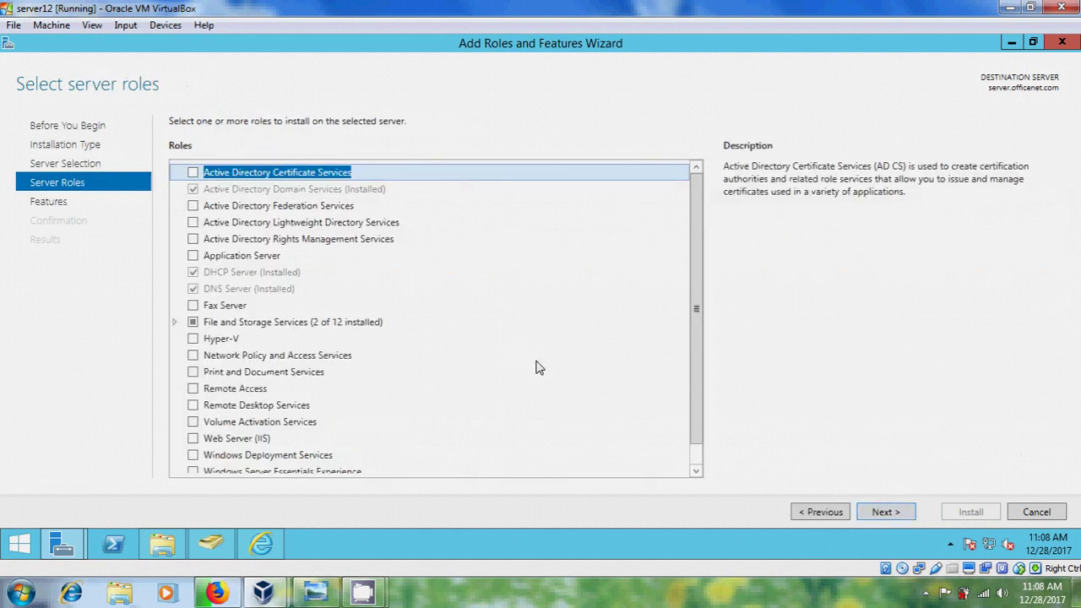
Select Web Server (IIS) with its management tools, adding no extra features.
left_click(193, 440)
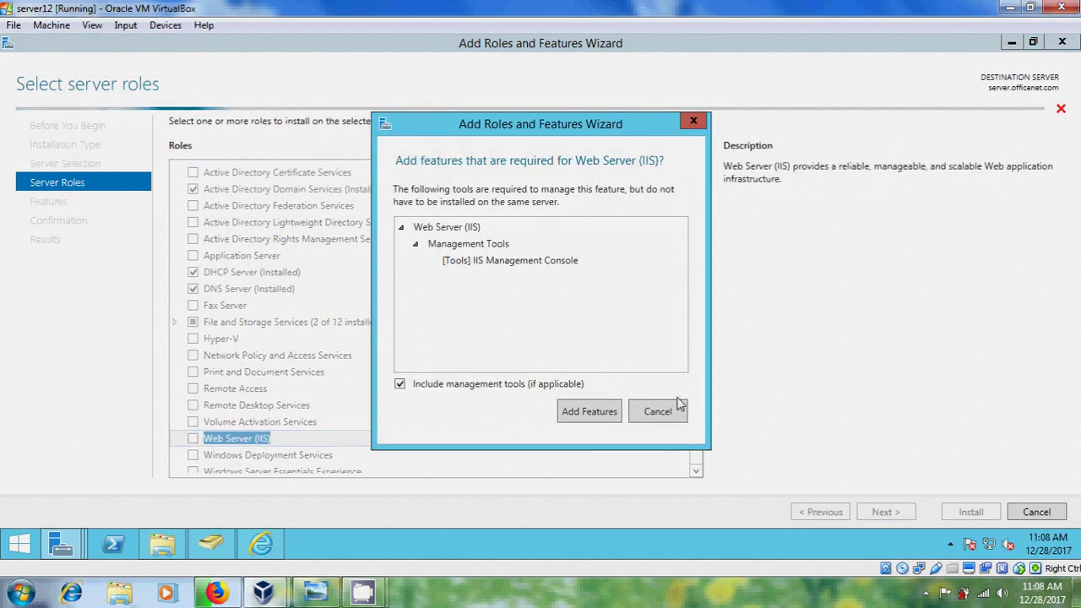
left_click(597, 420)
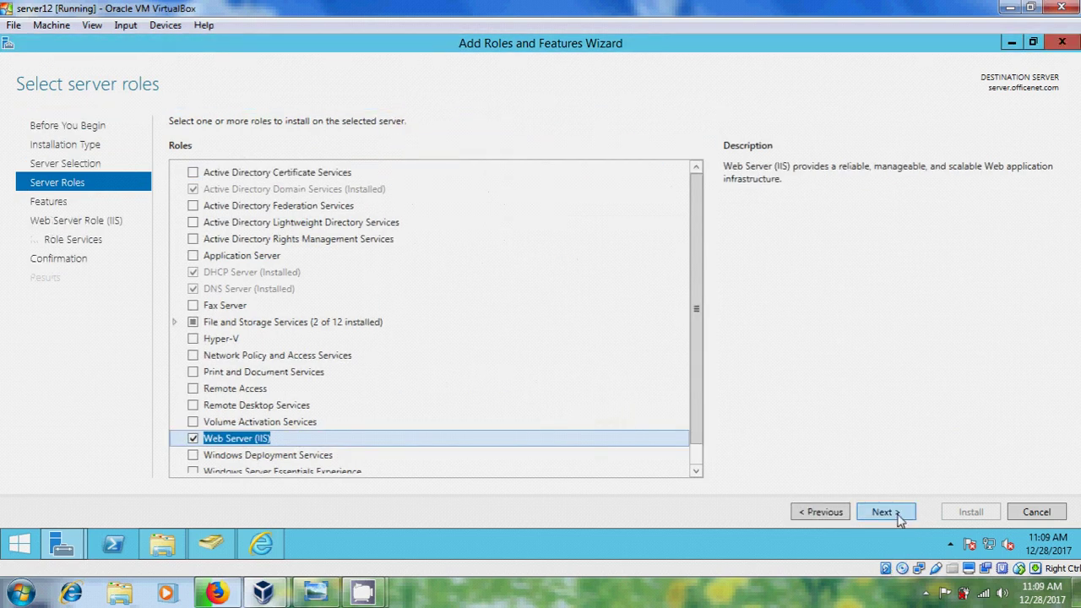
left_click(897, 517)
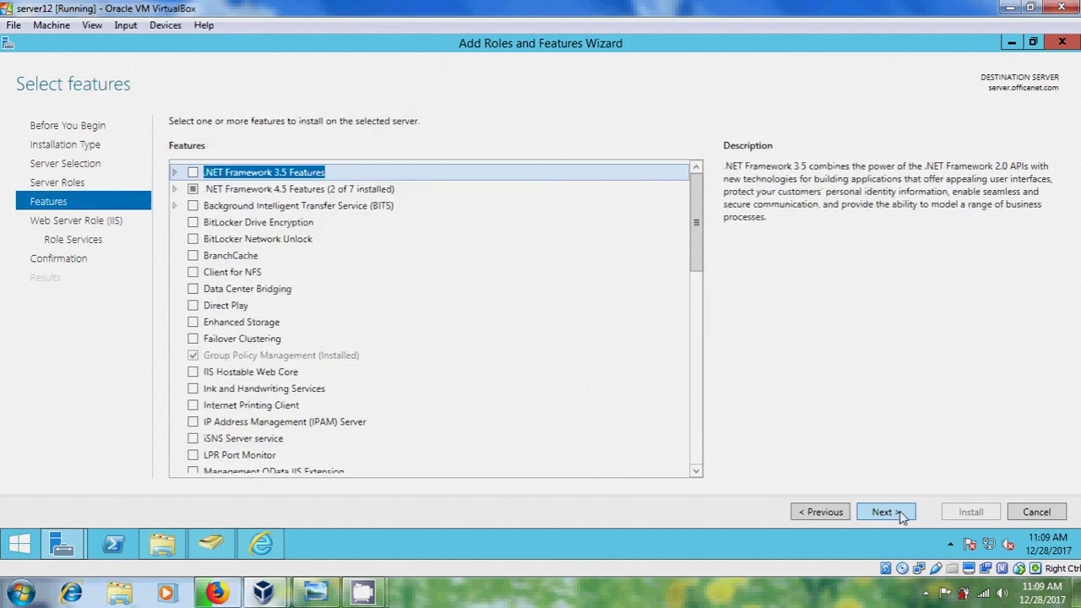
left_click(900, 515)
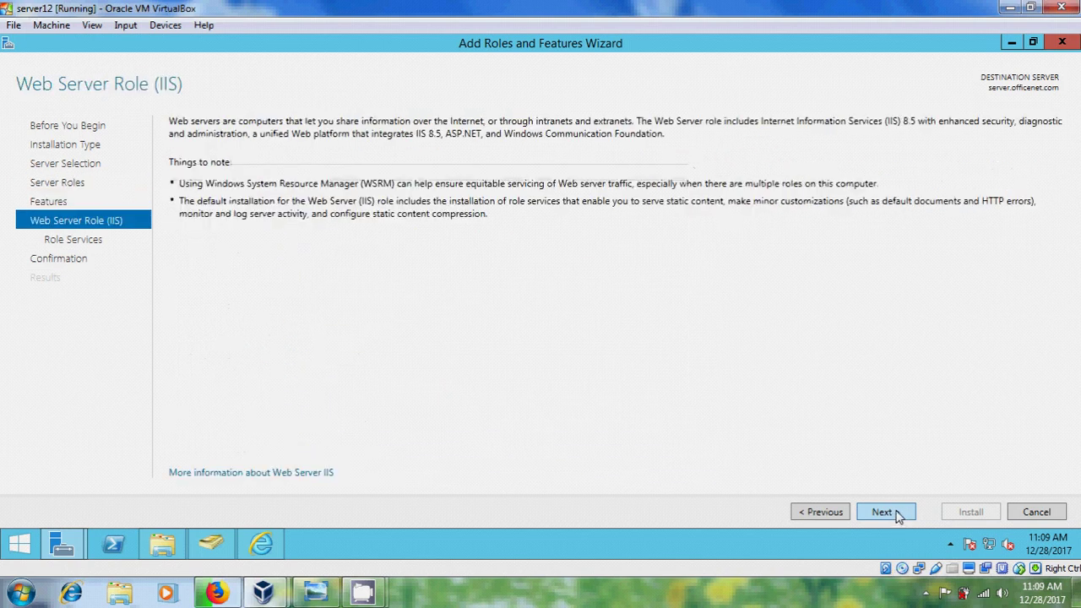
Add FTP Server and FTP Extensibility role services and install Web Server (IIS).
left_click(900, 516)
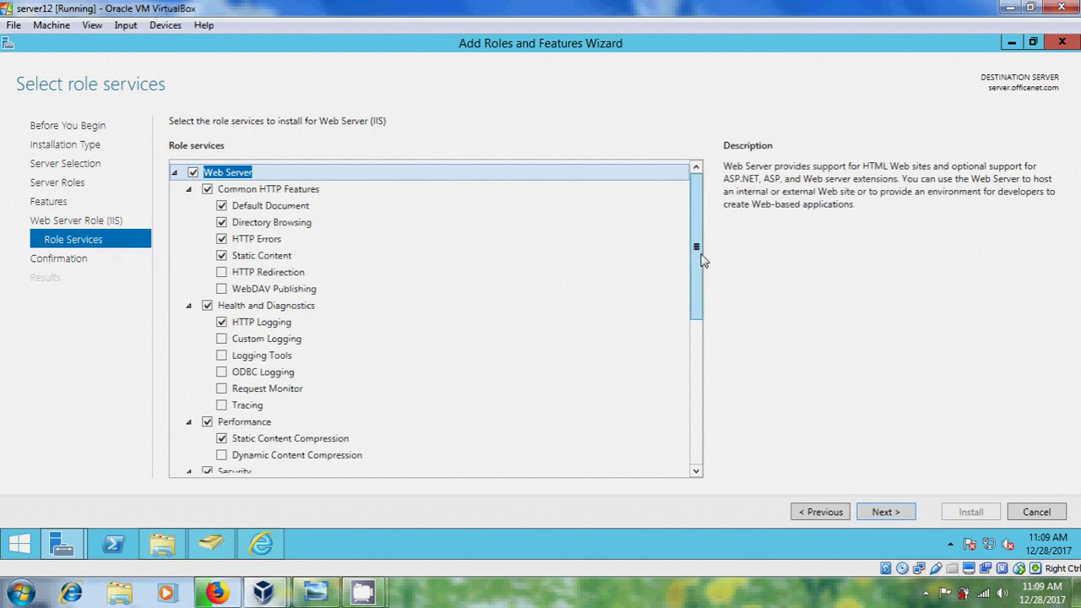
left_click_drag(696, 254, 697, 425)
left_click(192, 349)
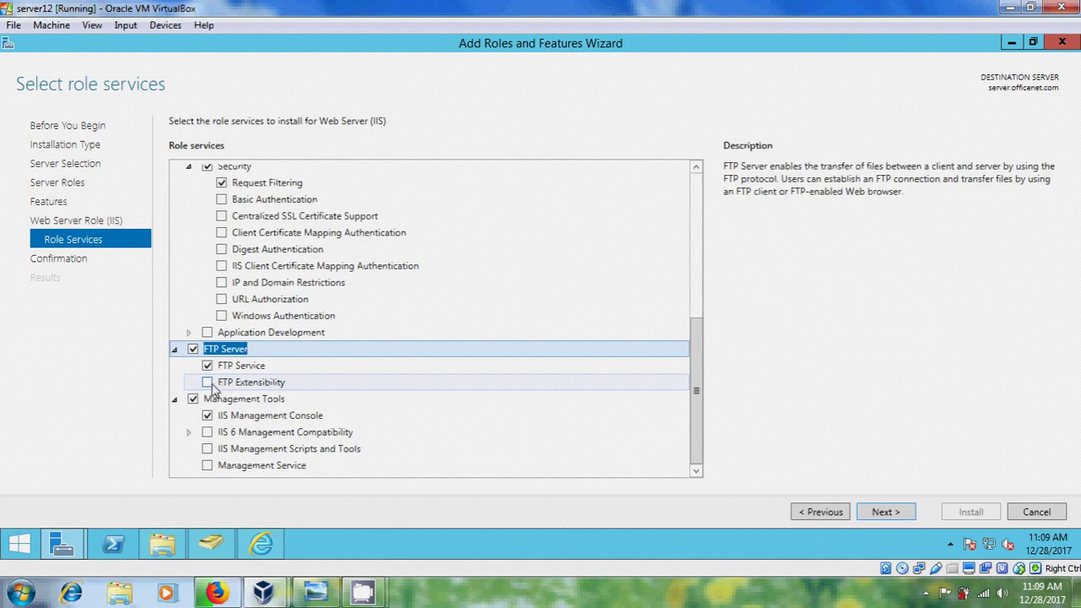
left_click(208, 383)
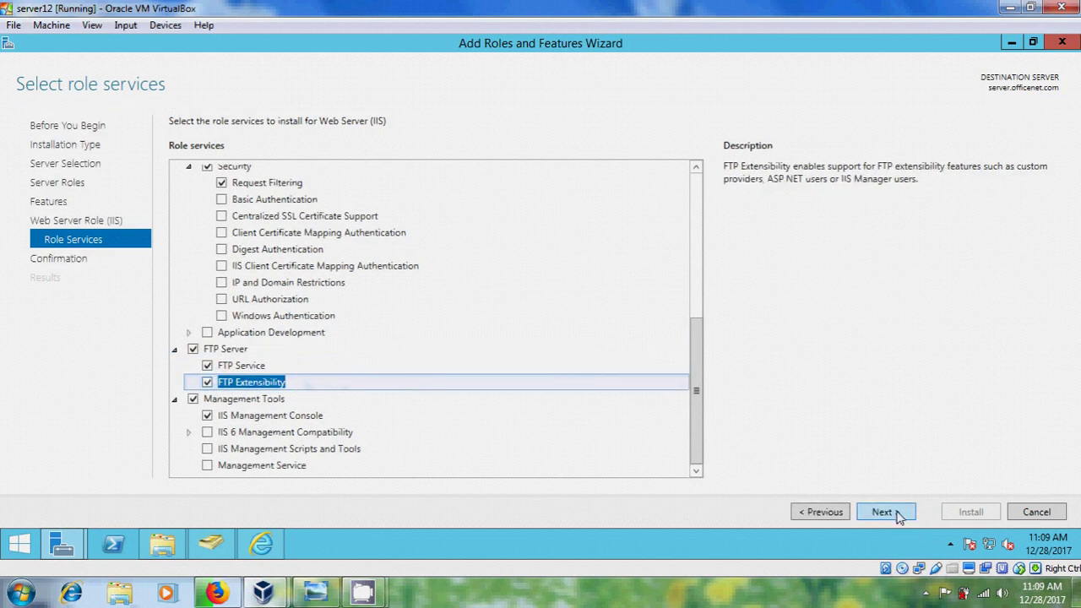
left_click(883, 512)
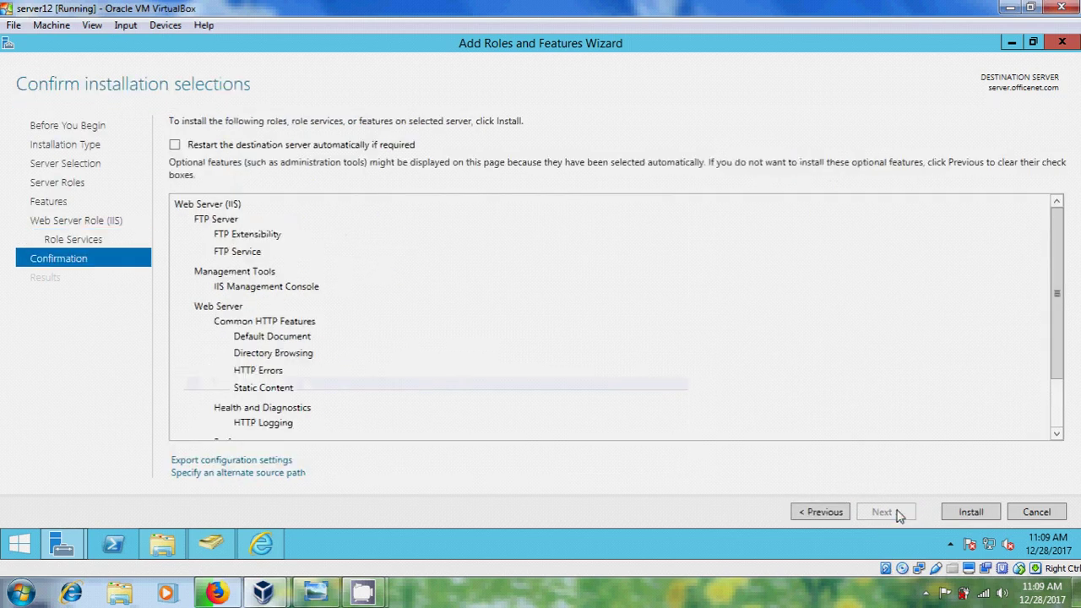
left_click(971, 512)
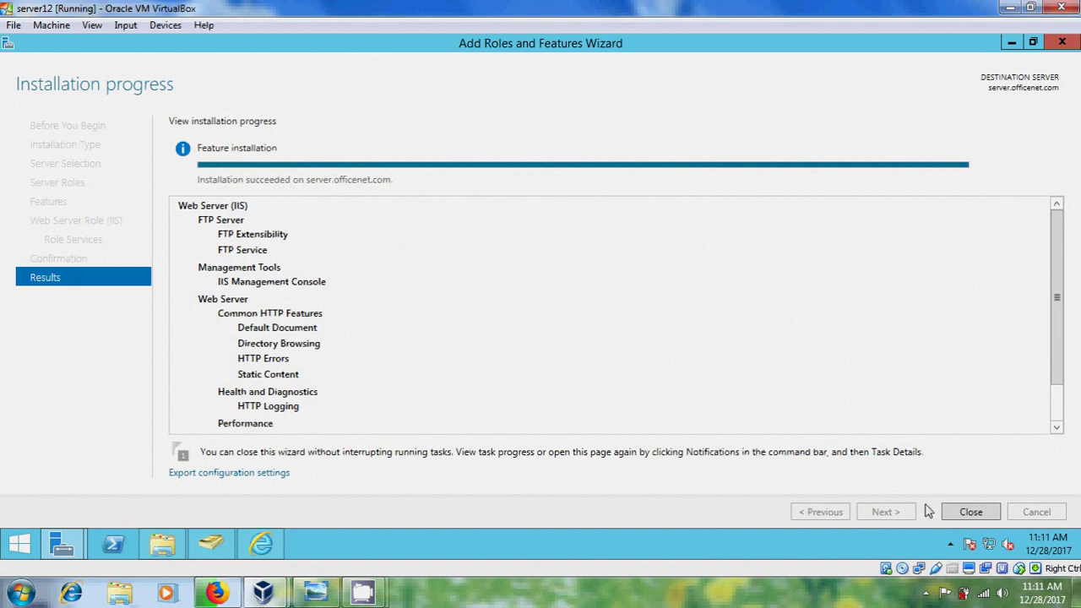
Close the finished installation wizard and open Local Disk (C:) in File Explorer.
left_click(962, 513)
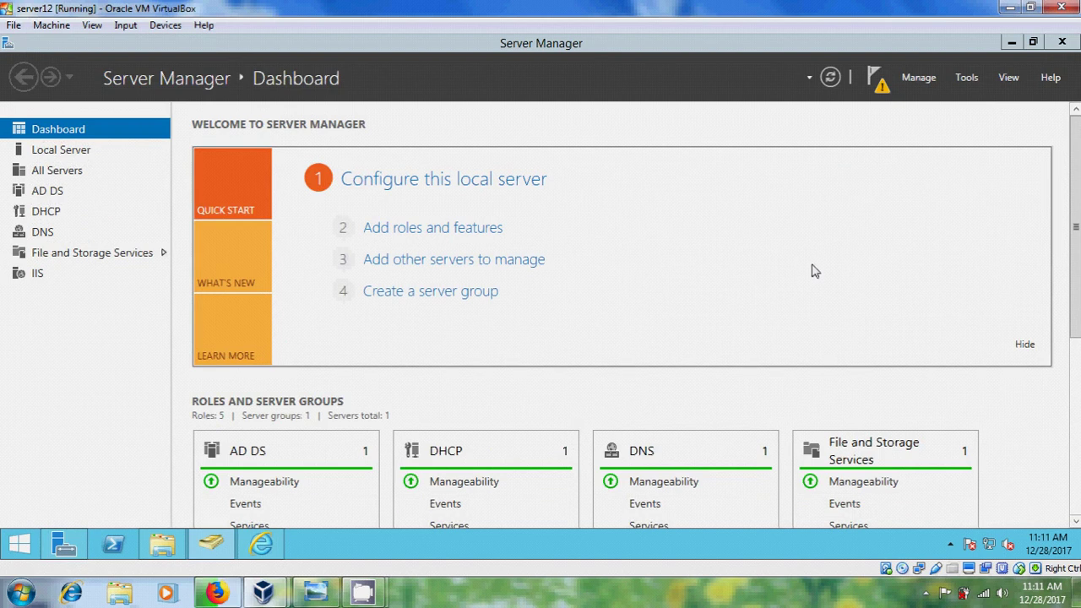
left_click(160, 545)
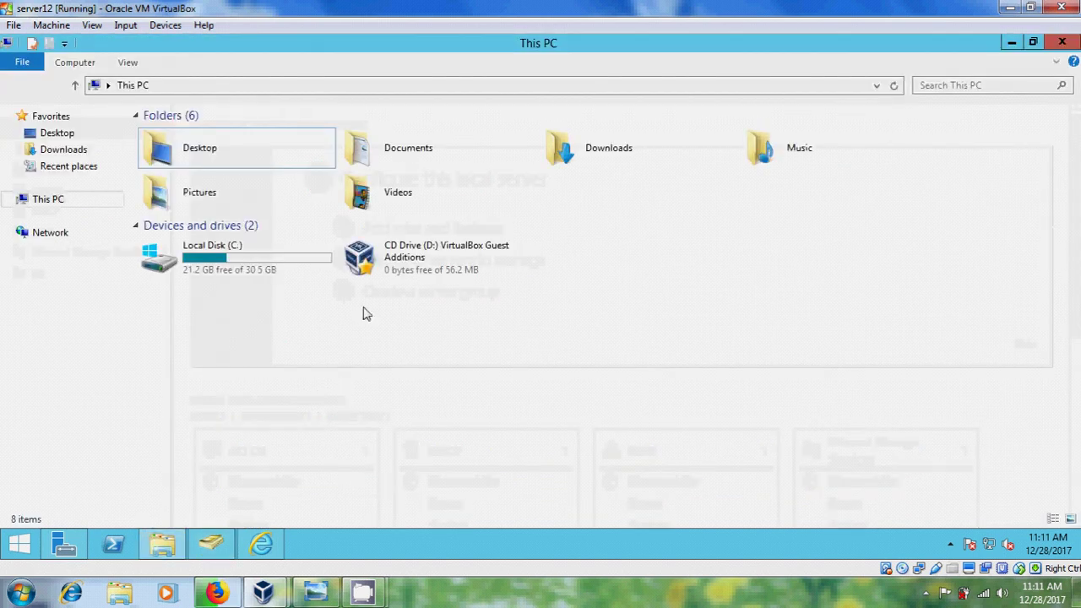
left_click(233, 267)
double_click(233, 267)
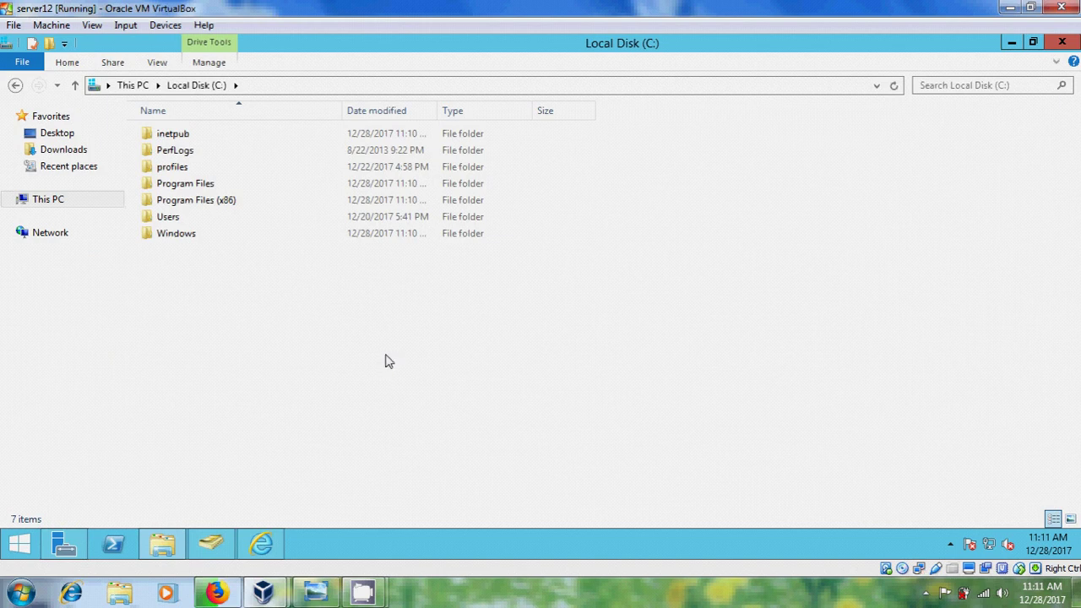
Create a new folder named data on C: and open it.
right_click(282, 298)
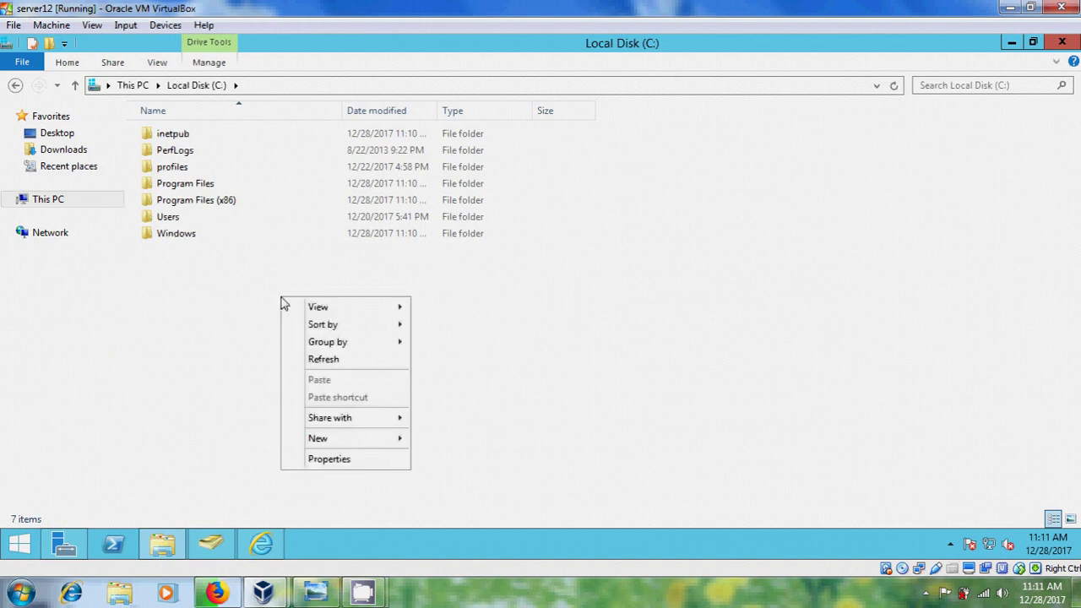
mouse_move(384, 443)
left_click(436, 440)
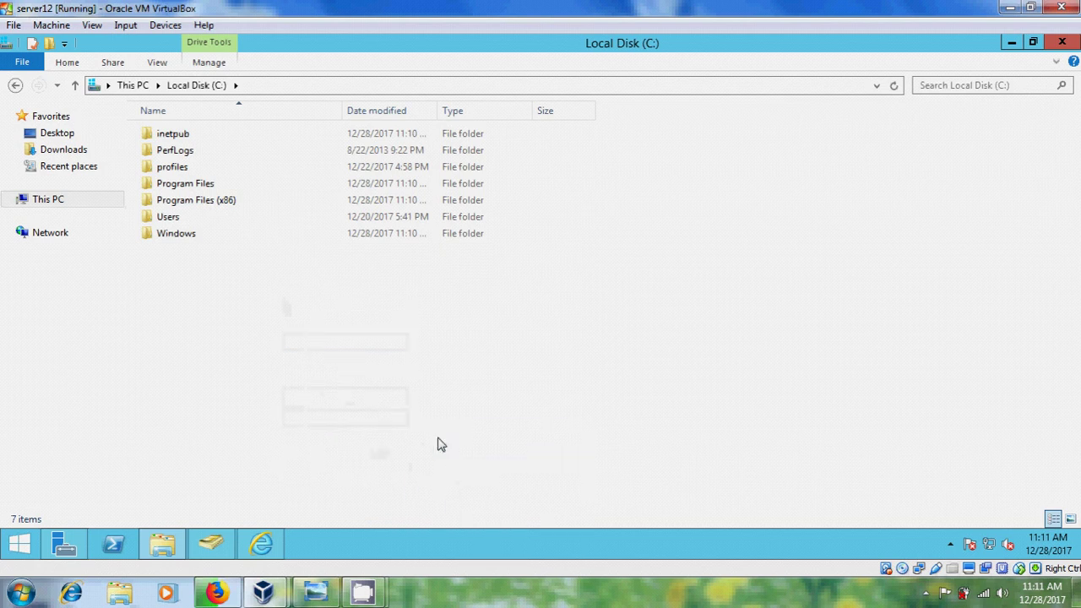
type("da")
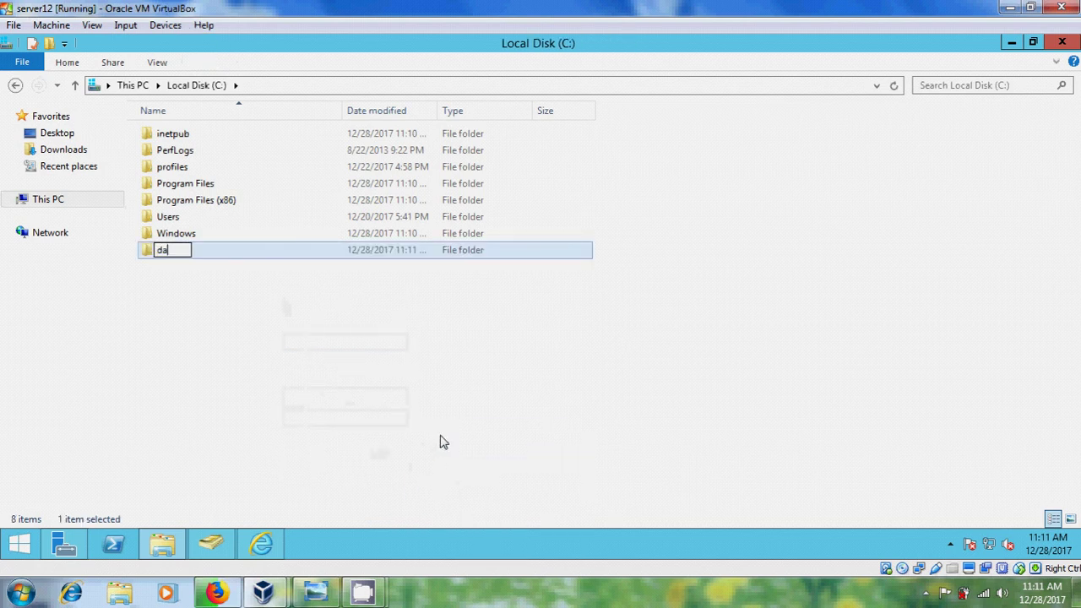
type("ta")
key("Return")
key("Return")
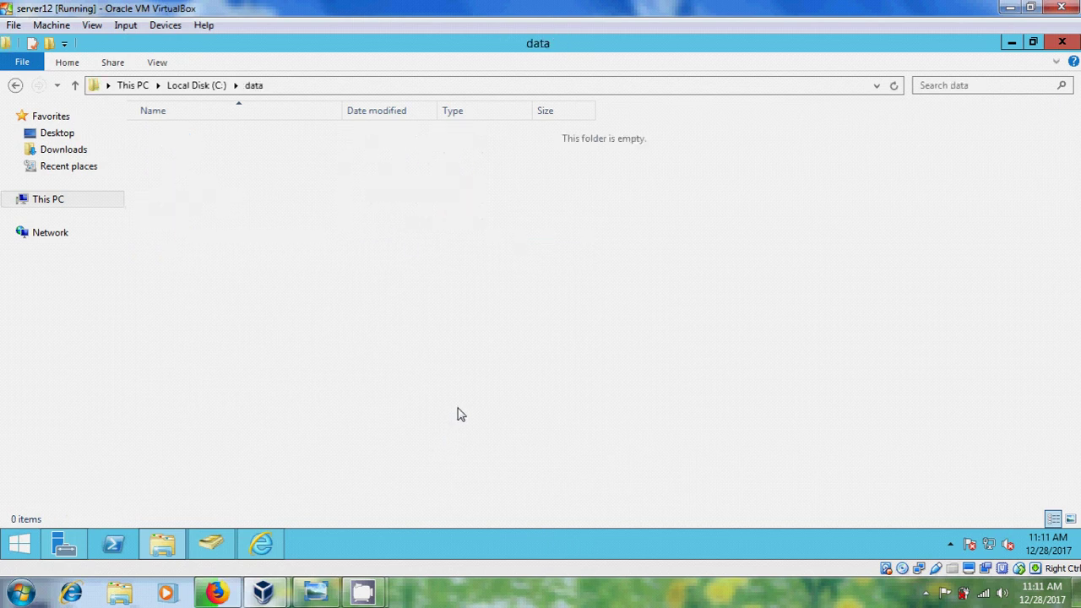
Create a New Bitmap Image in the data folder.
right_click(266, 183)
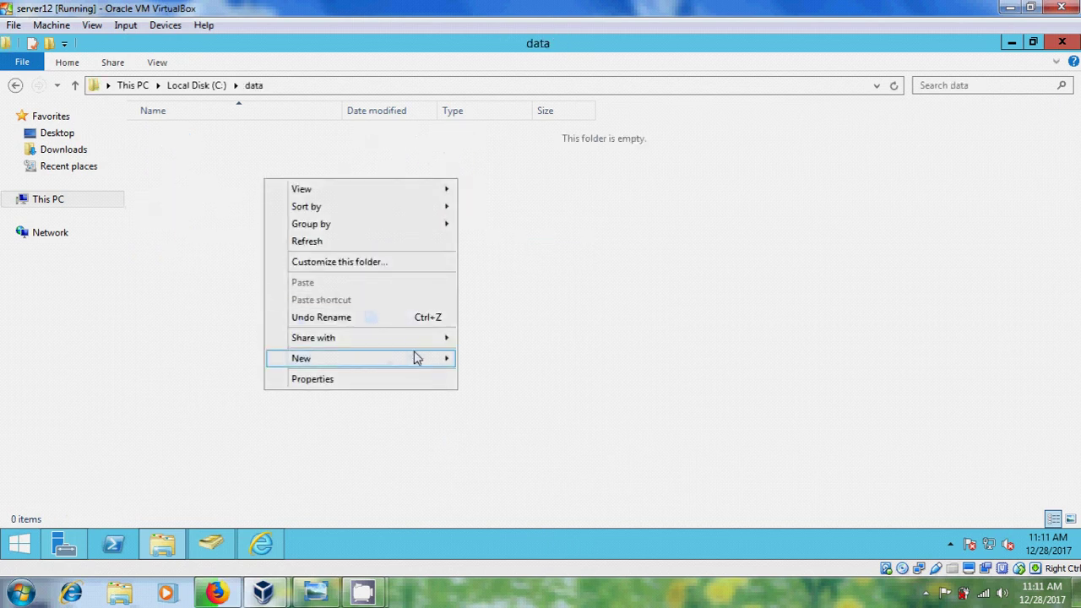
mouse_move(415, 358)
left_click(532, 397)
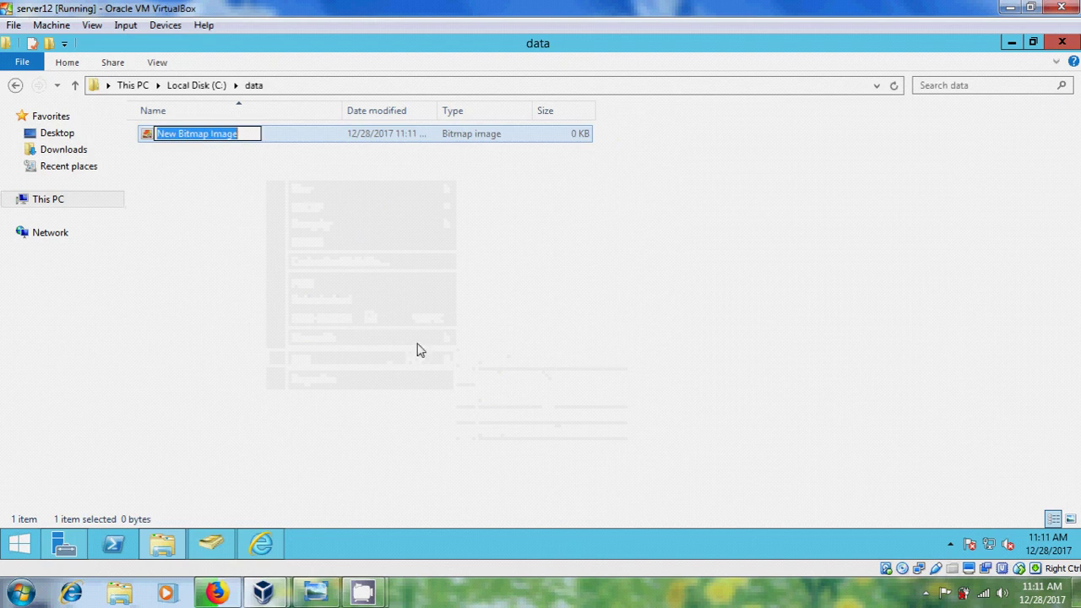
Create a text document named text1 in data, save it and close Notepad.
right_click(353, 270)
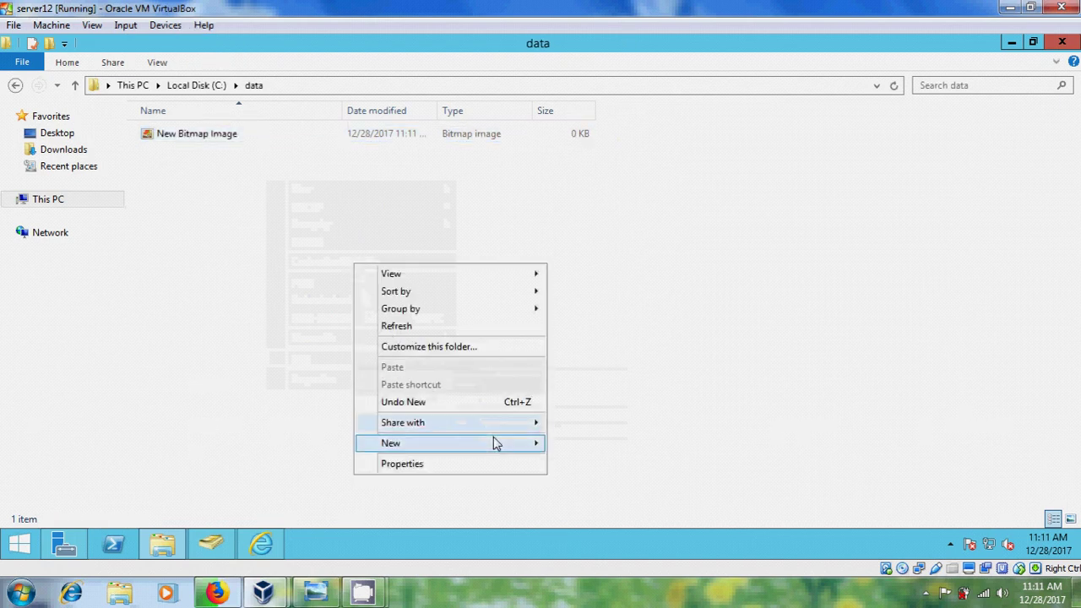
mouse_move(493, 437)
left_click(629, 427)
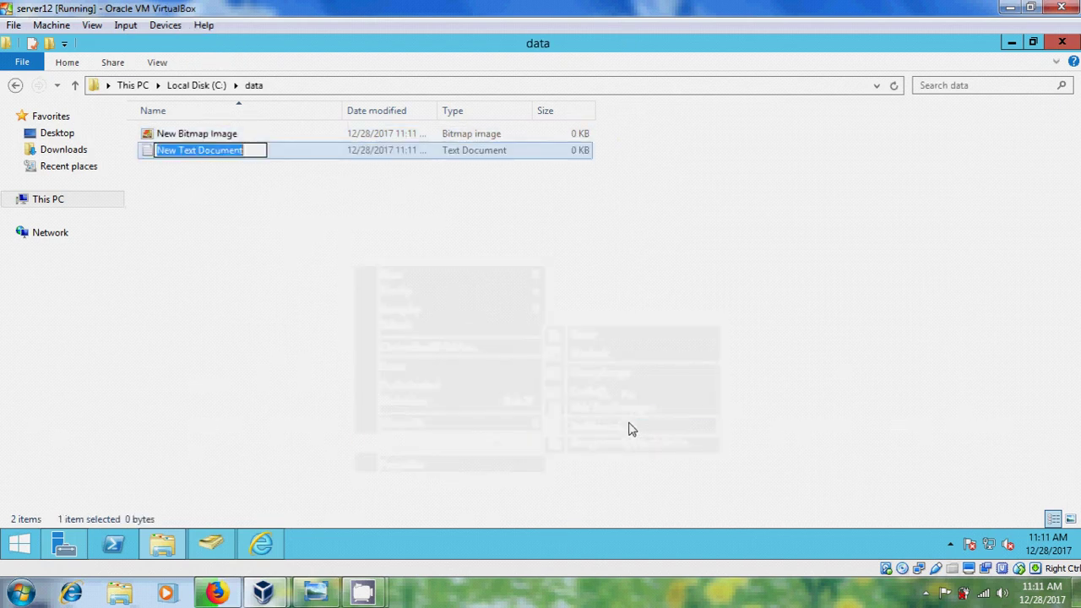
type("text1")
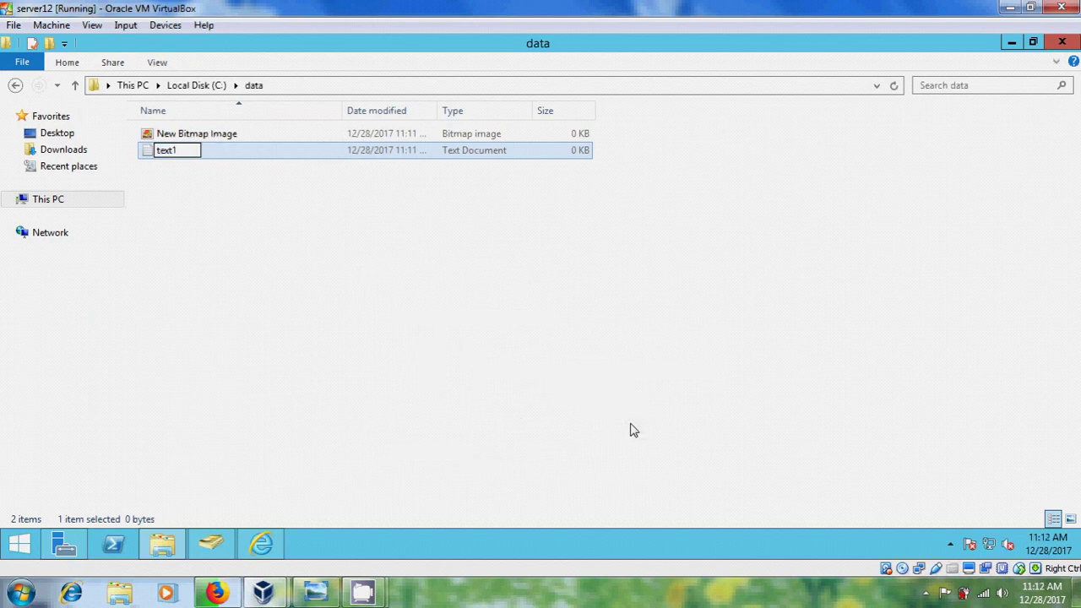
key("Return")
key("Return")
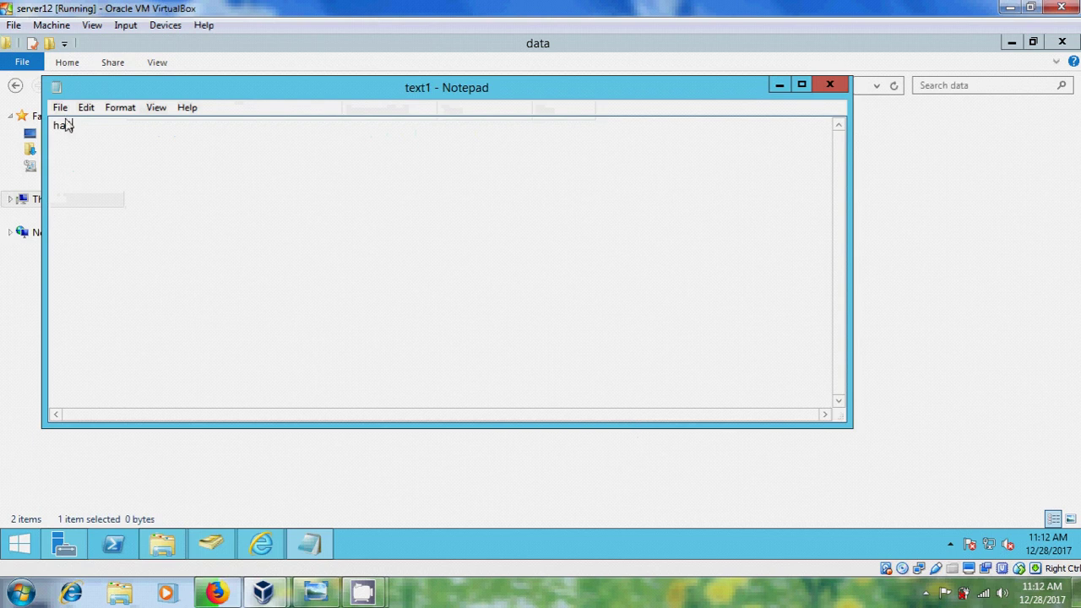
left_click(60, 107)
left_click(88, 161)
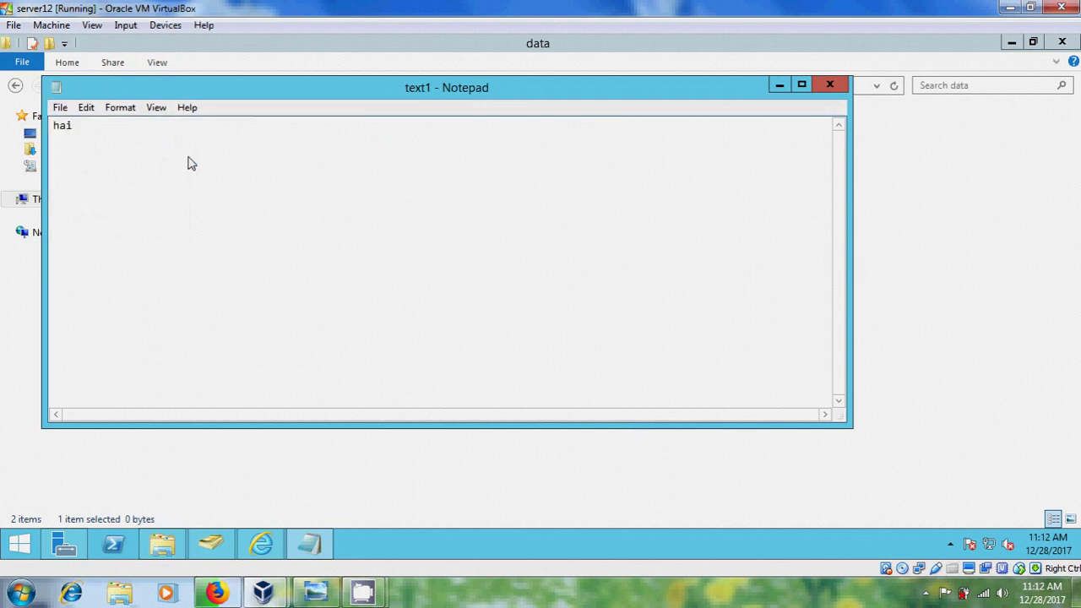
left_click(829, 85)
Create text2 containing "youtube", save it, and go back to Local Disk (C:).
right_click(194, 230)
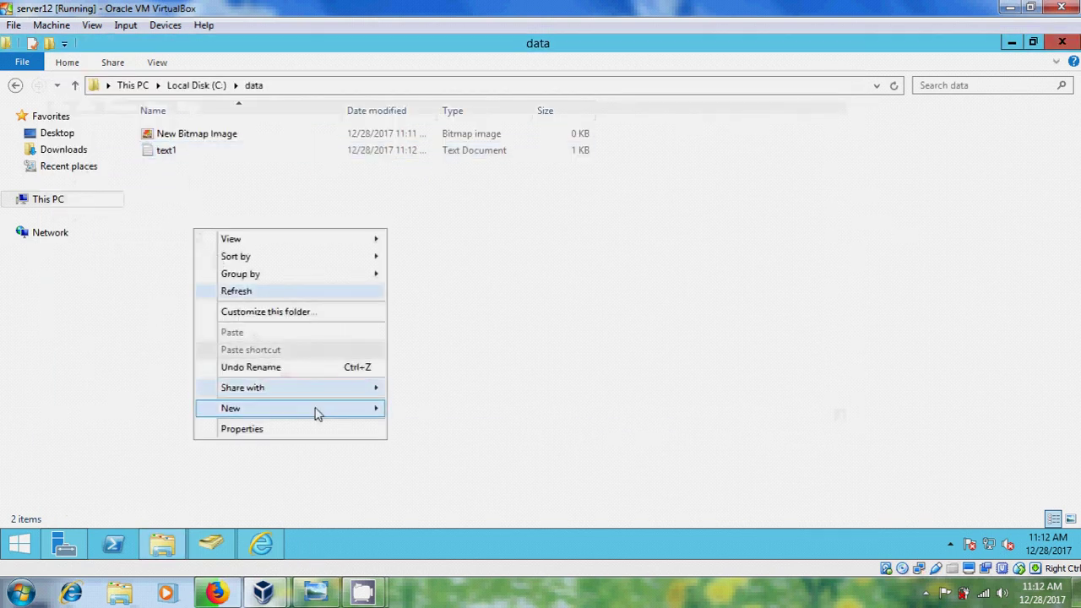
mouse_move(341, 410)
left_click(439, 499)
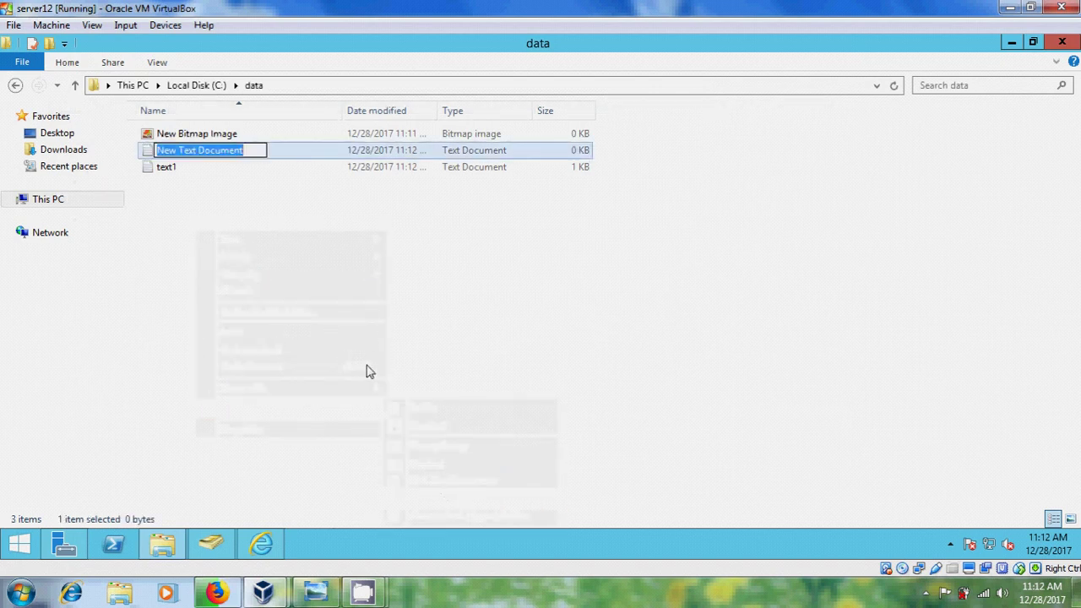
type("text2")
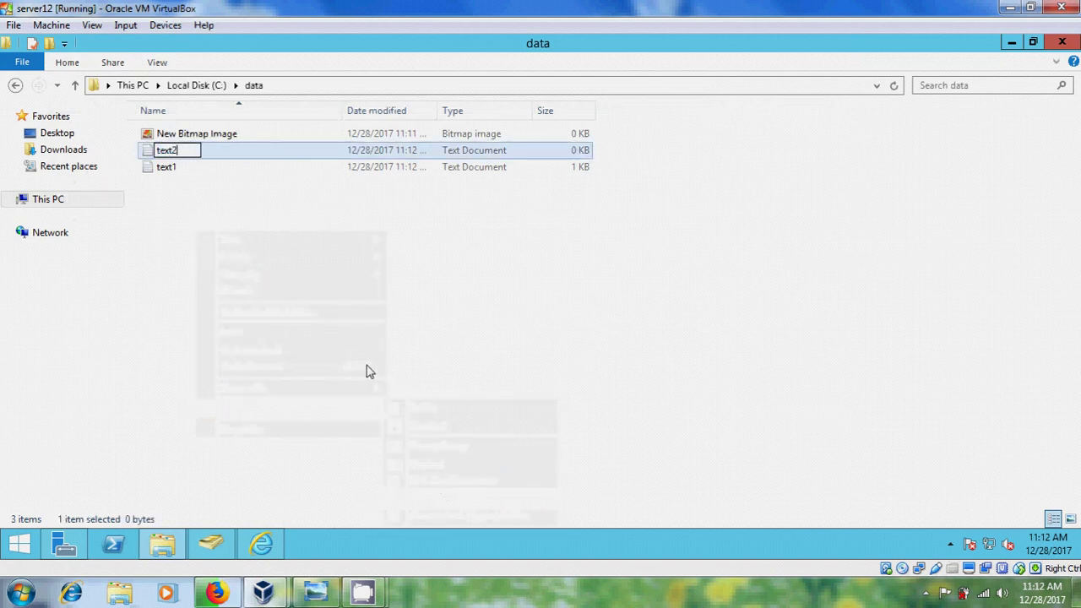
key("Return")
key("Return")
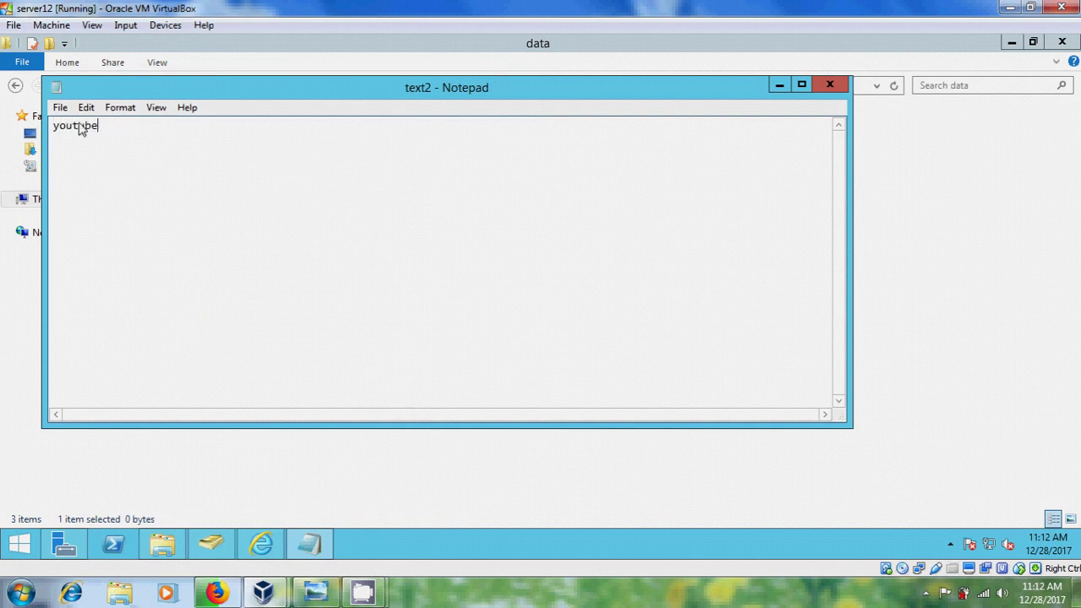
left_click(60, 107)
left_click(100, 161)
left_click(828, 87)
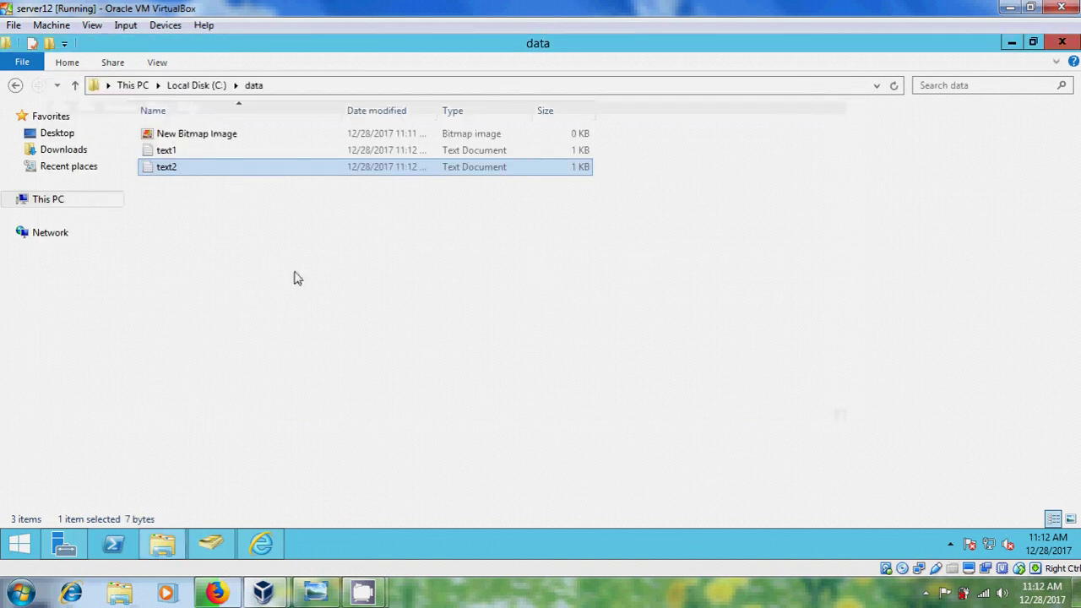
left_click(15, 85)
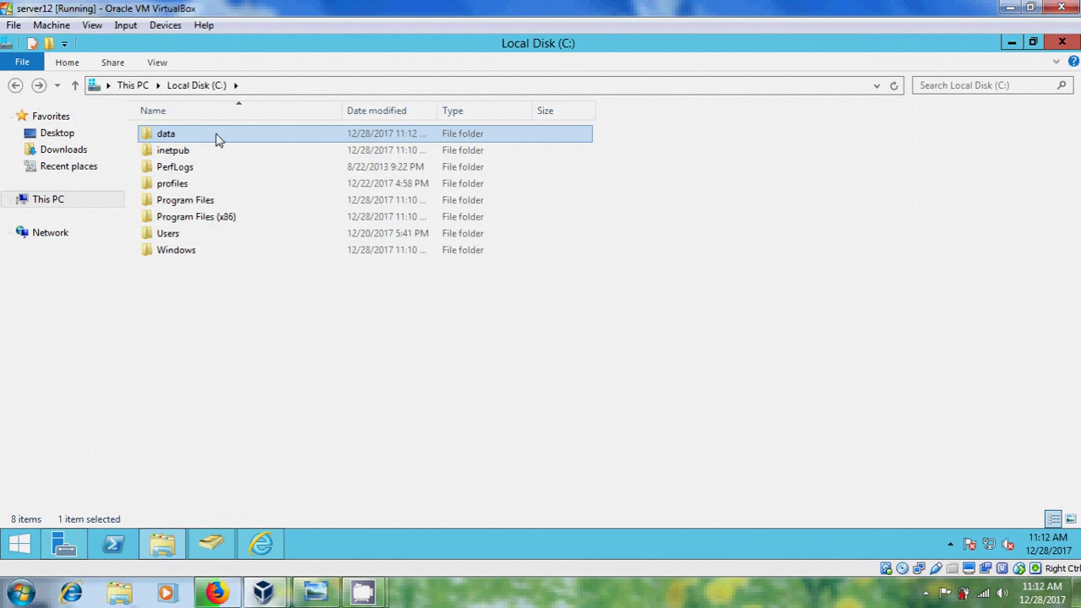
Disable inheritance on the data folder and remove all inherited permissions.
right_click(217, 139)
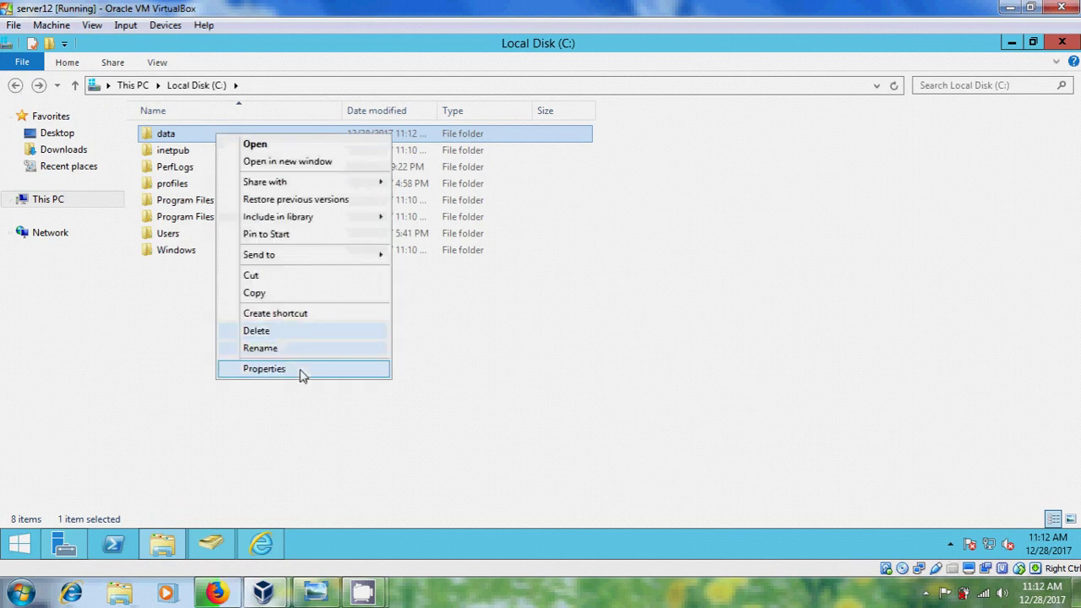
left_click(265, 369)
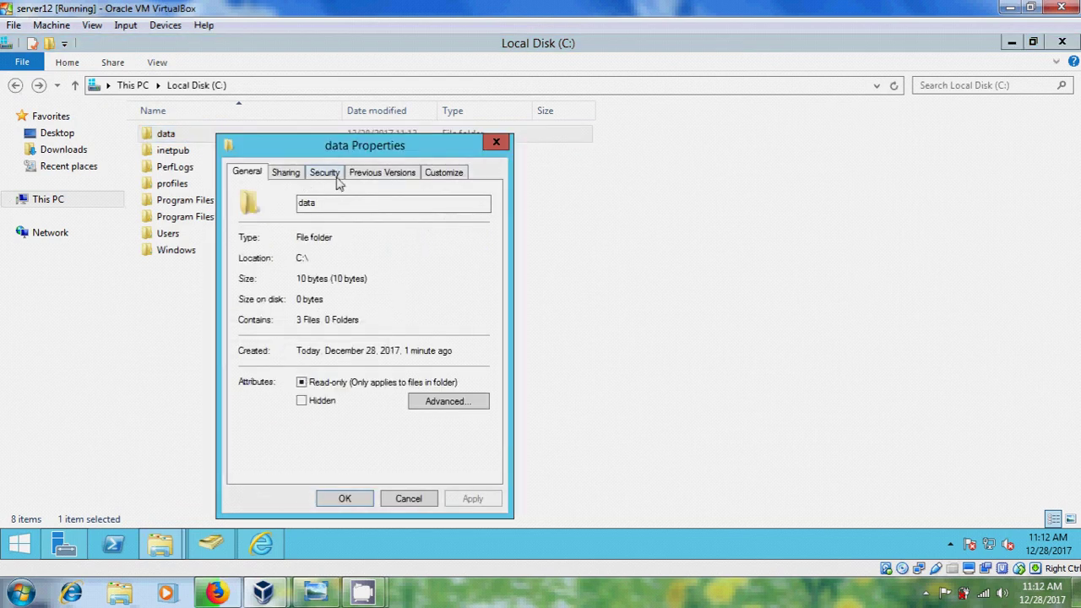
left_click(325, 174)
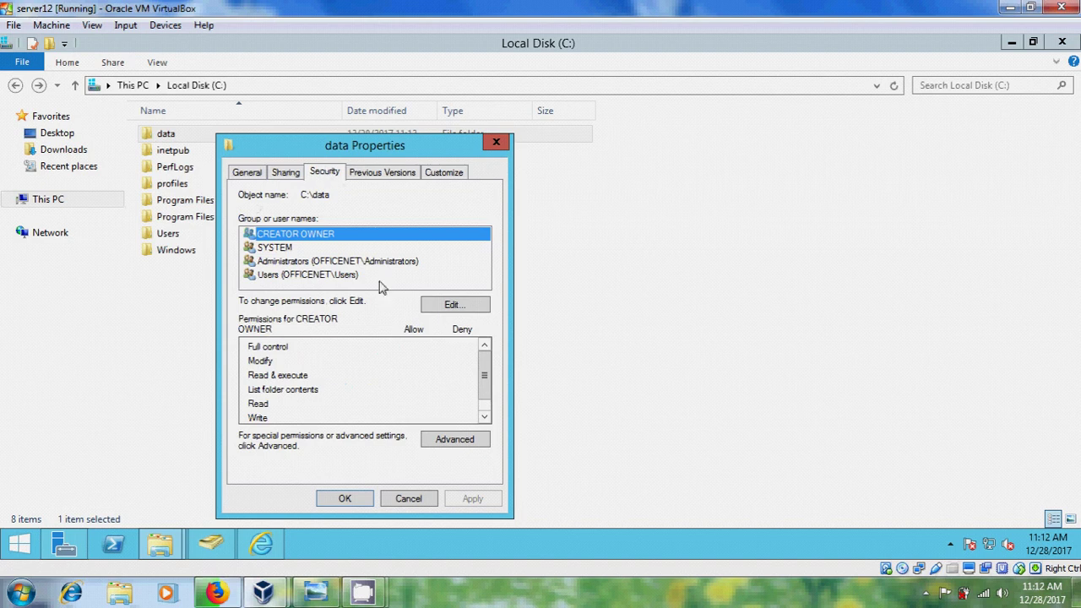
left_click(473, 445)
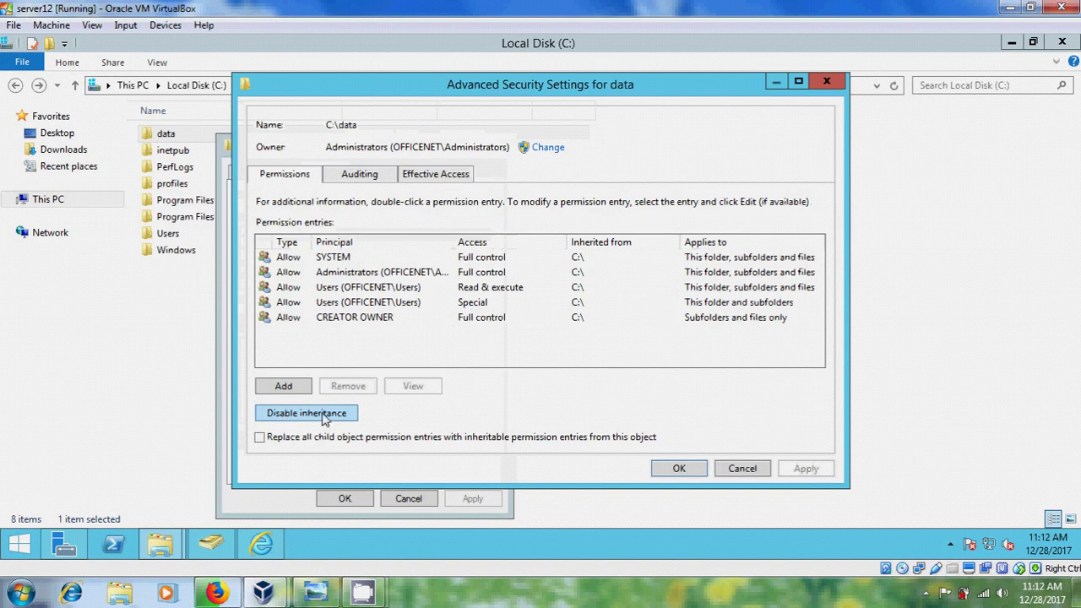
left_click(324, 418)
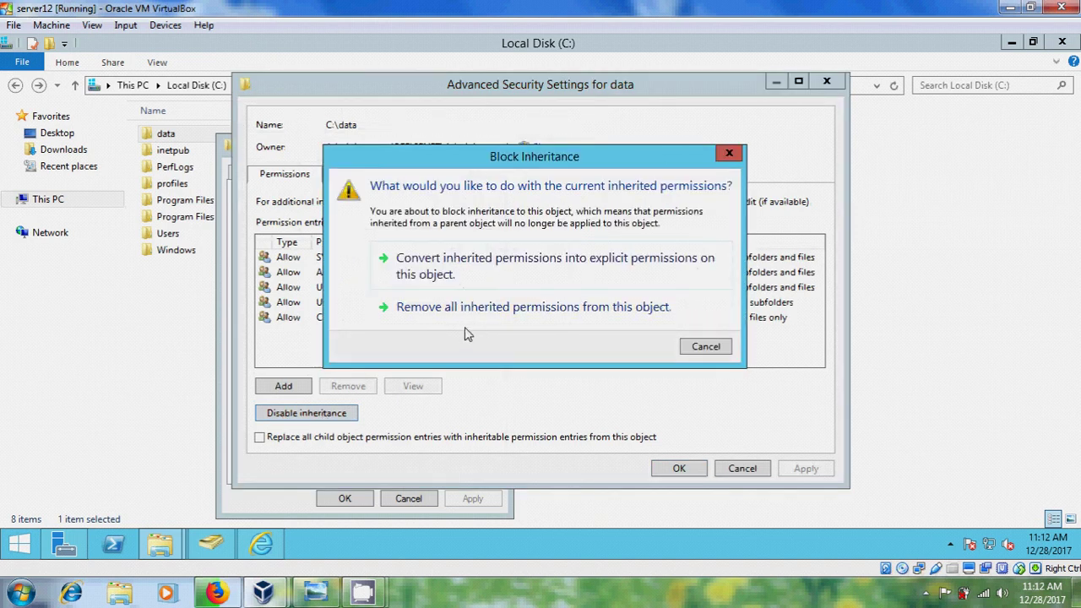
left_click(626, 311)
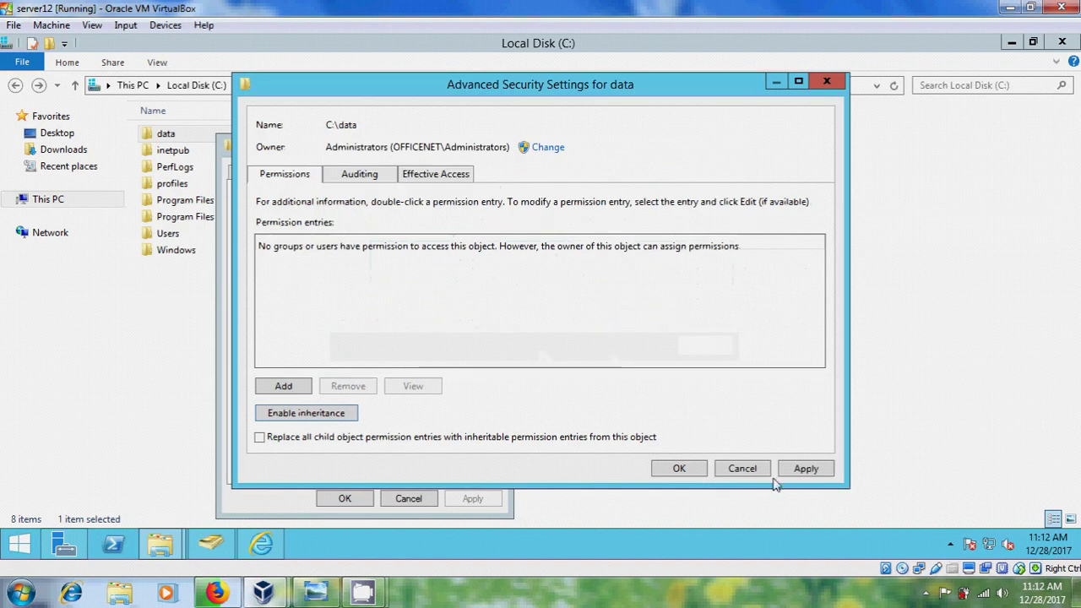
left_click(809, 473)
left_click(642, 362)
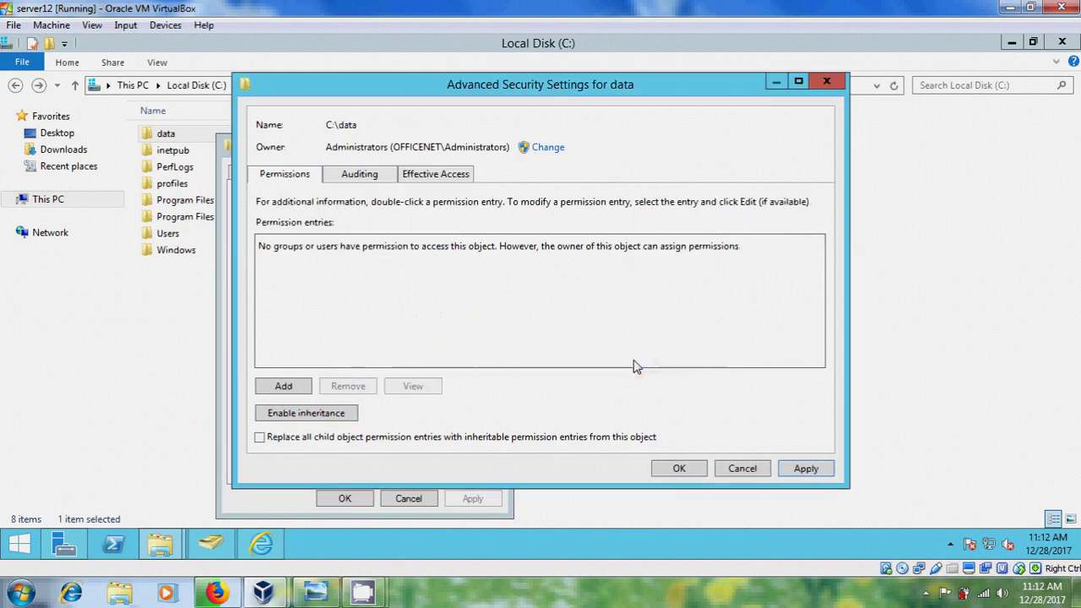
left_click(676, 467)
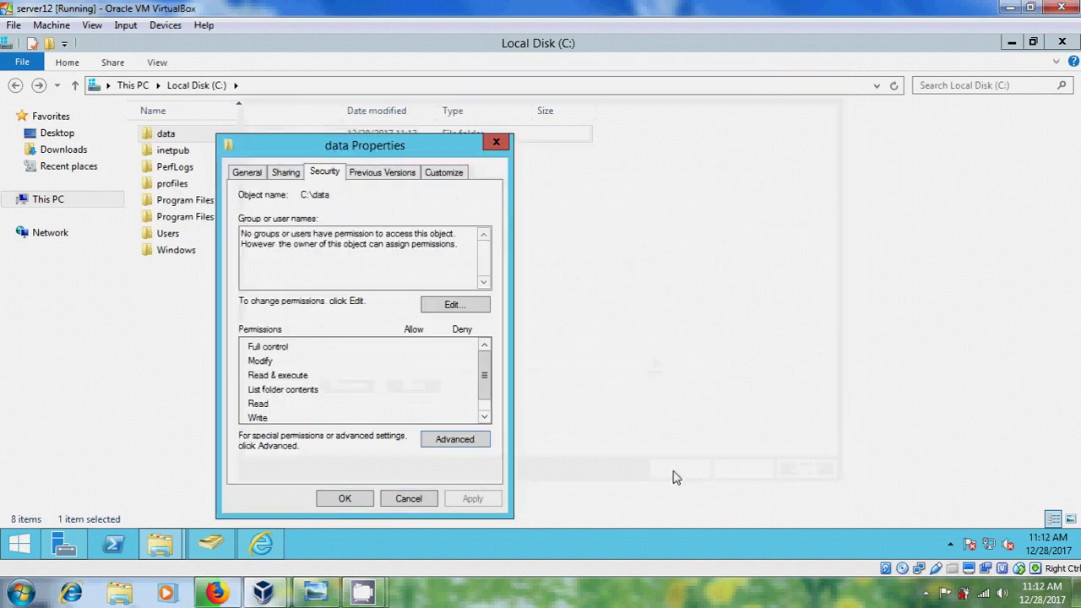
Add the Administrator account to data's permissions with Full control and apply.
left_click(468, 306)
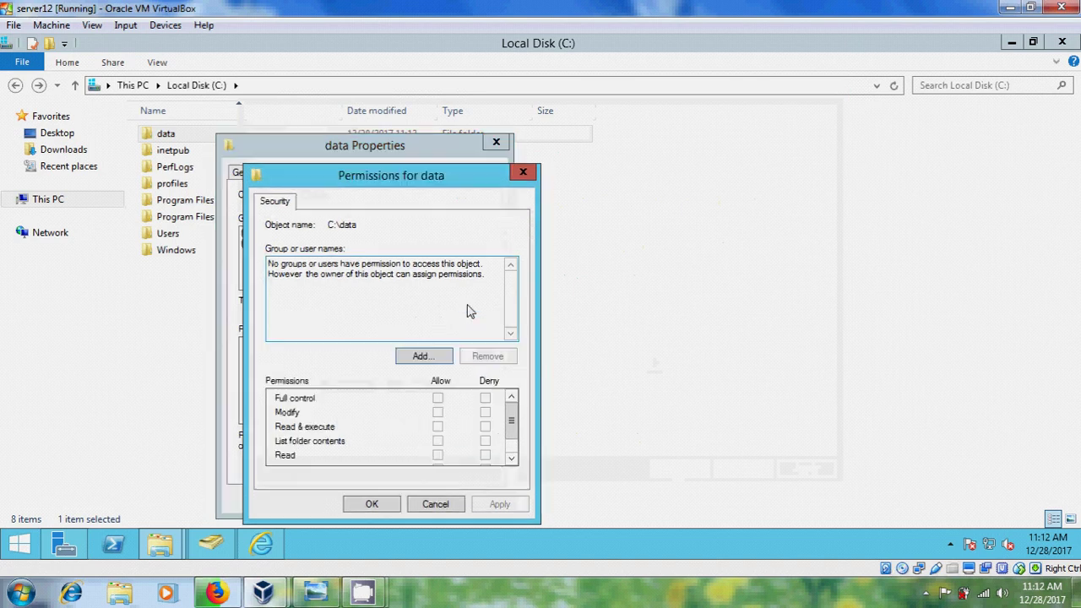
left_click(438, 362)
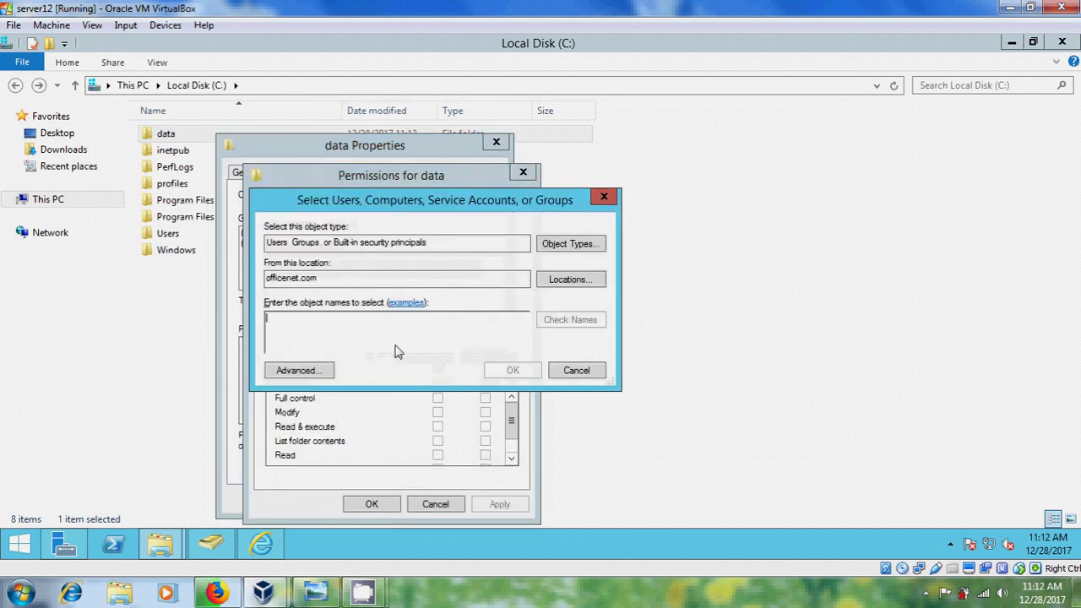
type("admin")
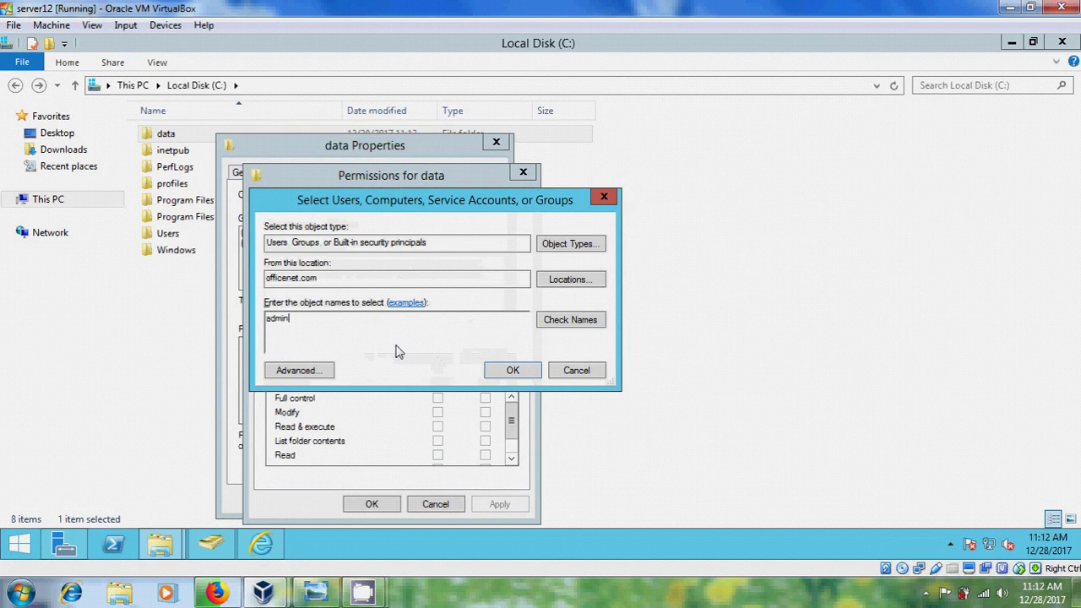
type("i")
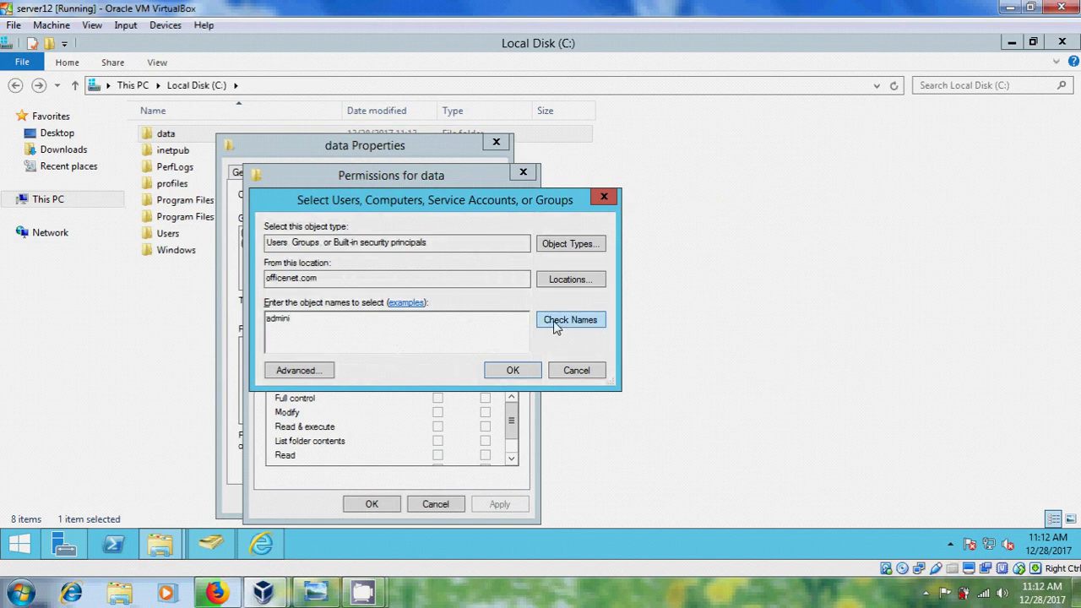
left_click(554, 326)
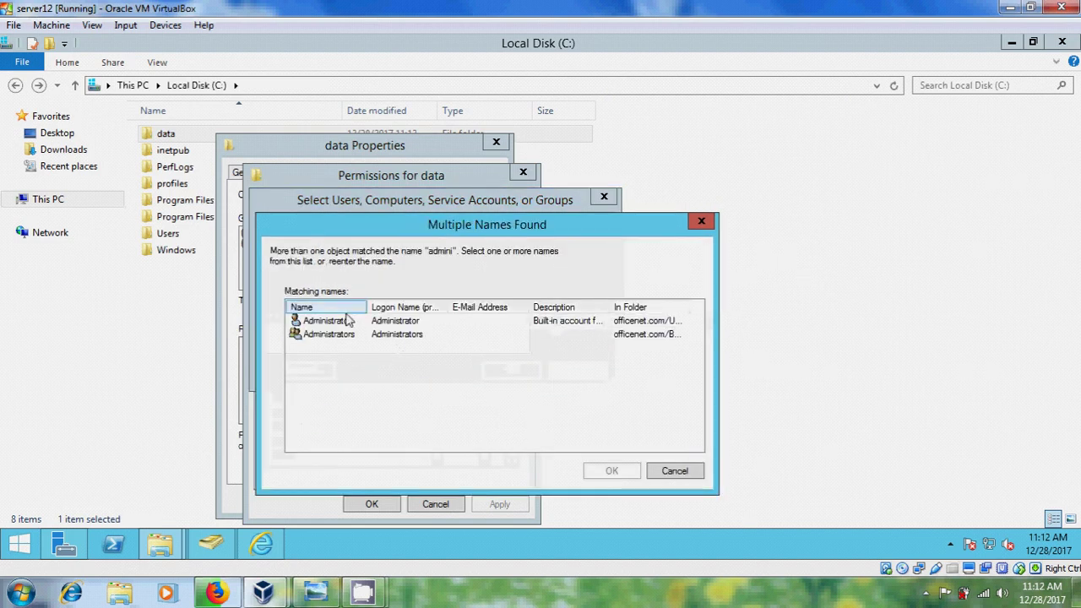
left_click(328, 323)
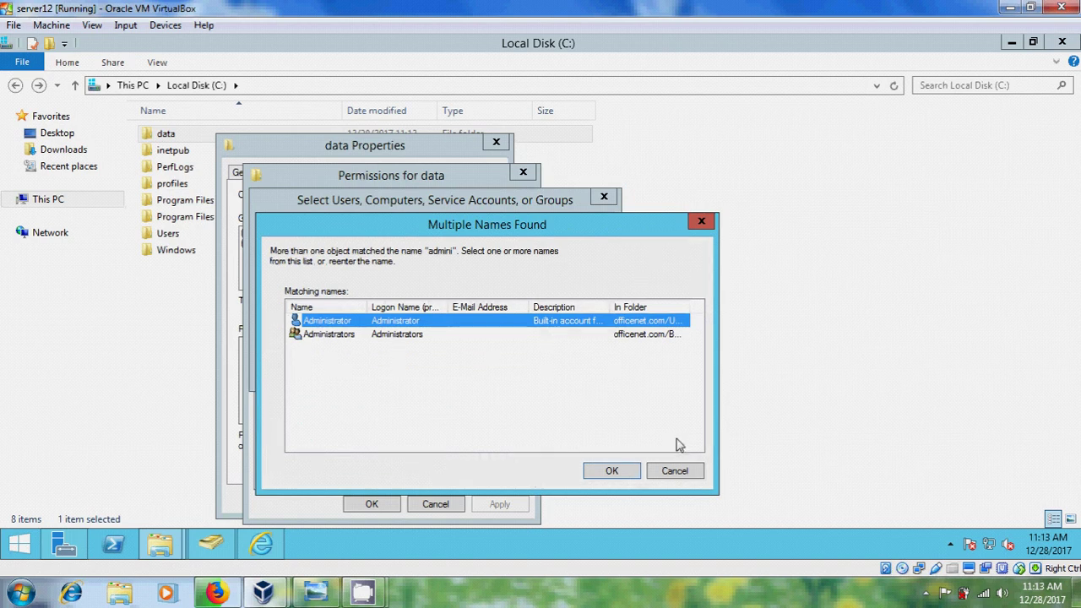
left_click(628, 479)
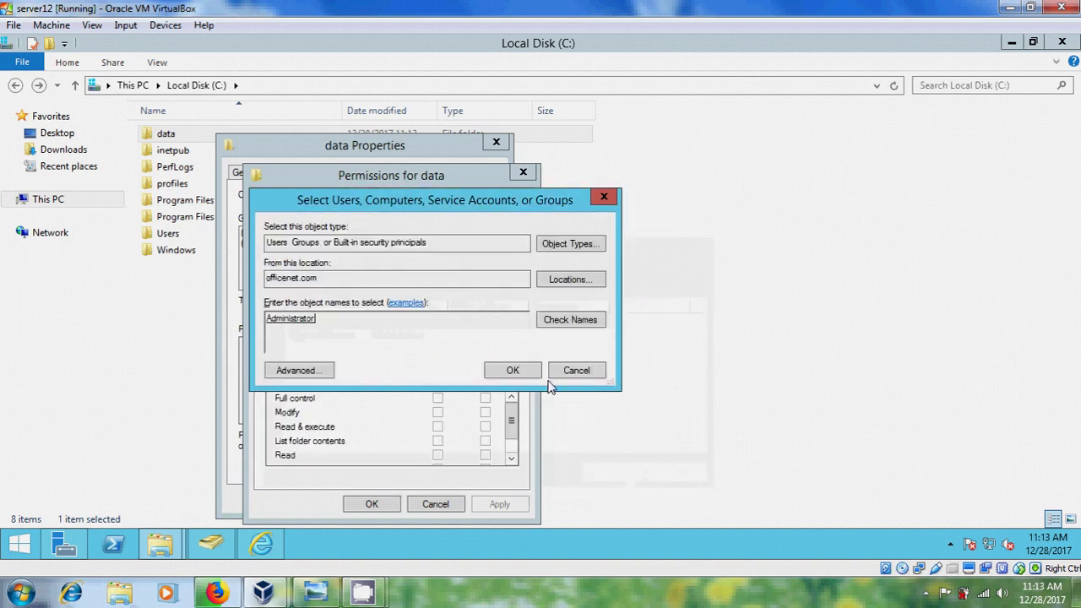
left_click(517, 373)
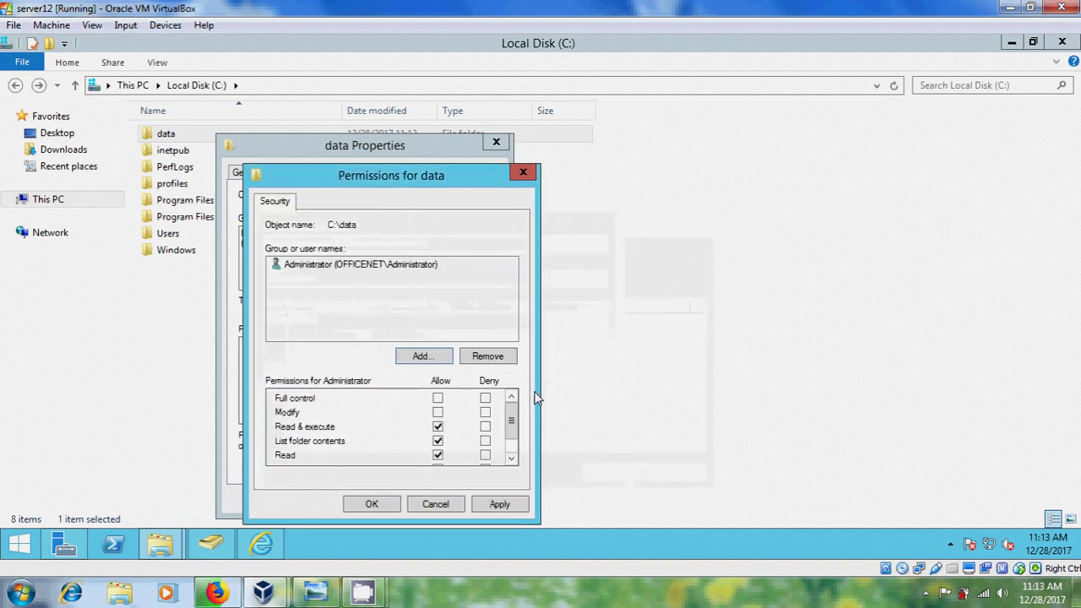
left_click(438, 399)
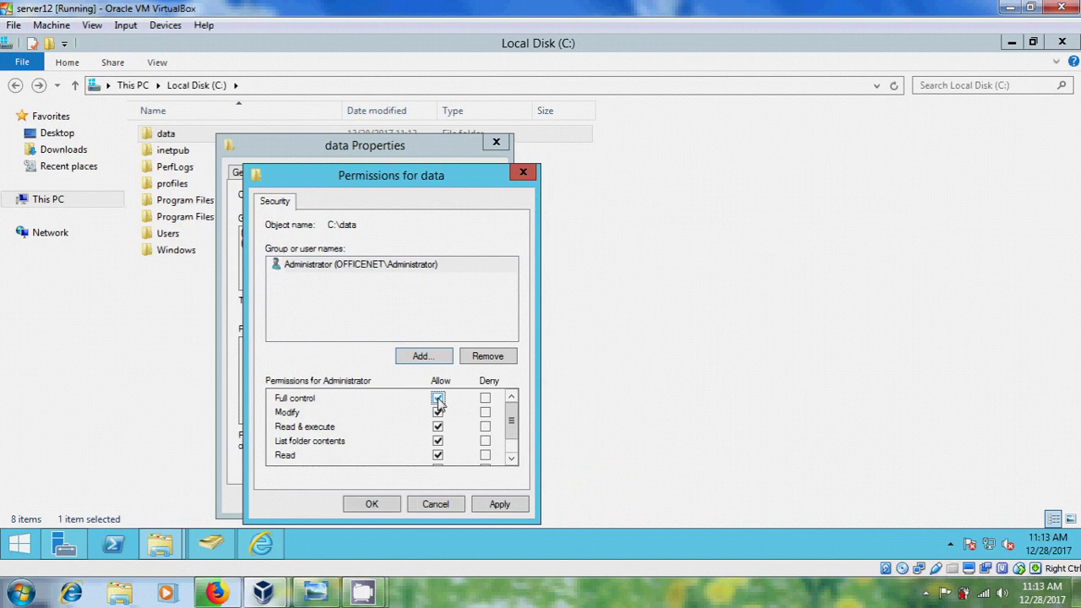
left_click(501, 504)
left_click(372, 503)
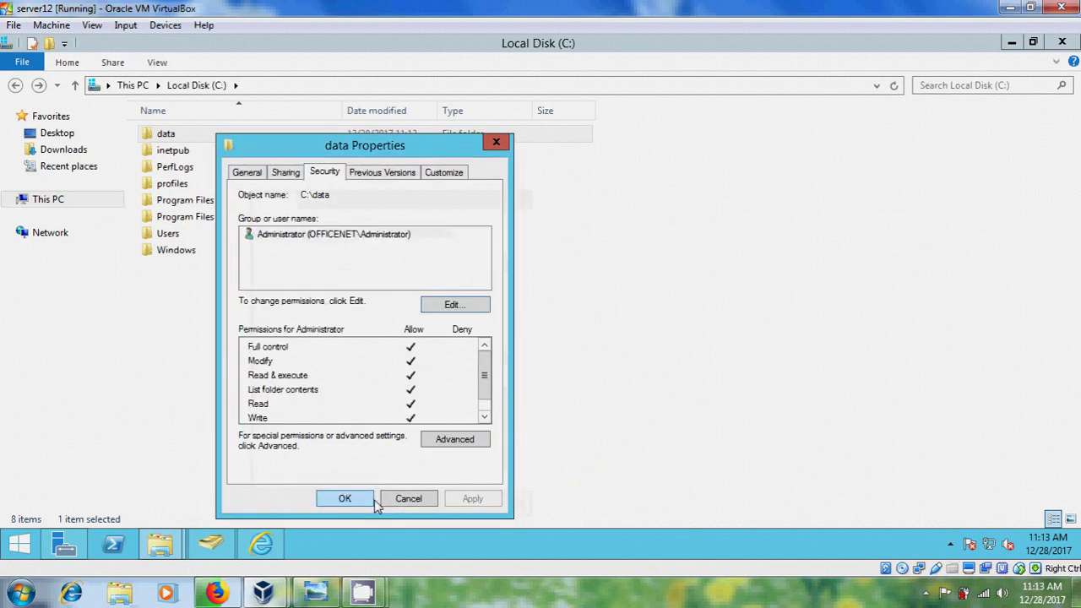
left_click(346, 498)
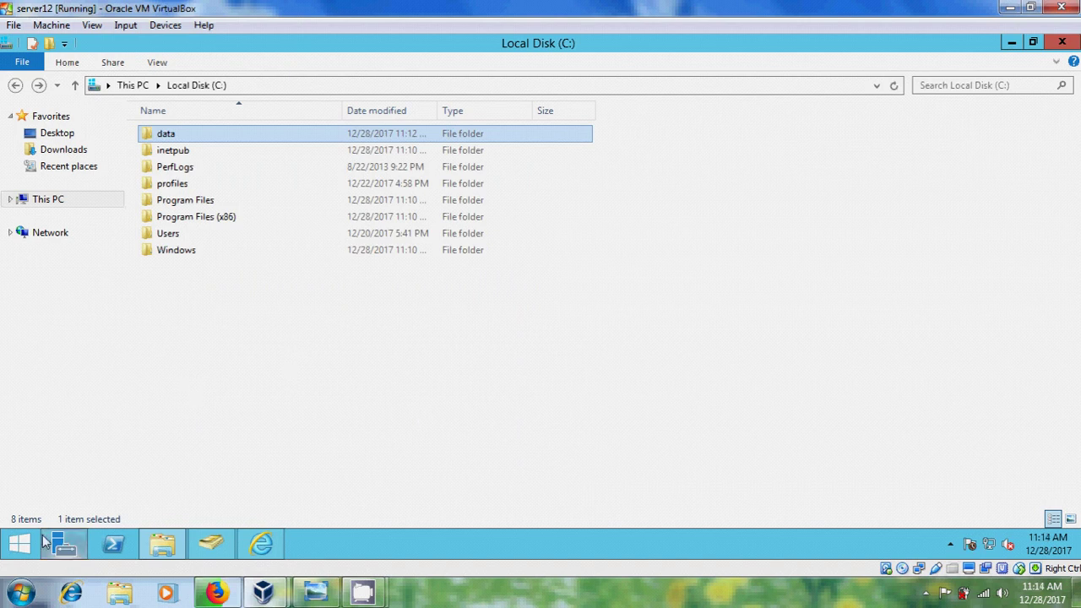
Launch IIS Manager from Server Manager Tools, maximize it, and show SERVER's Sites list.
left_click(63, 547)
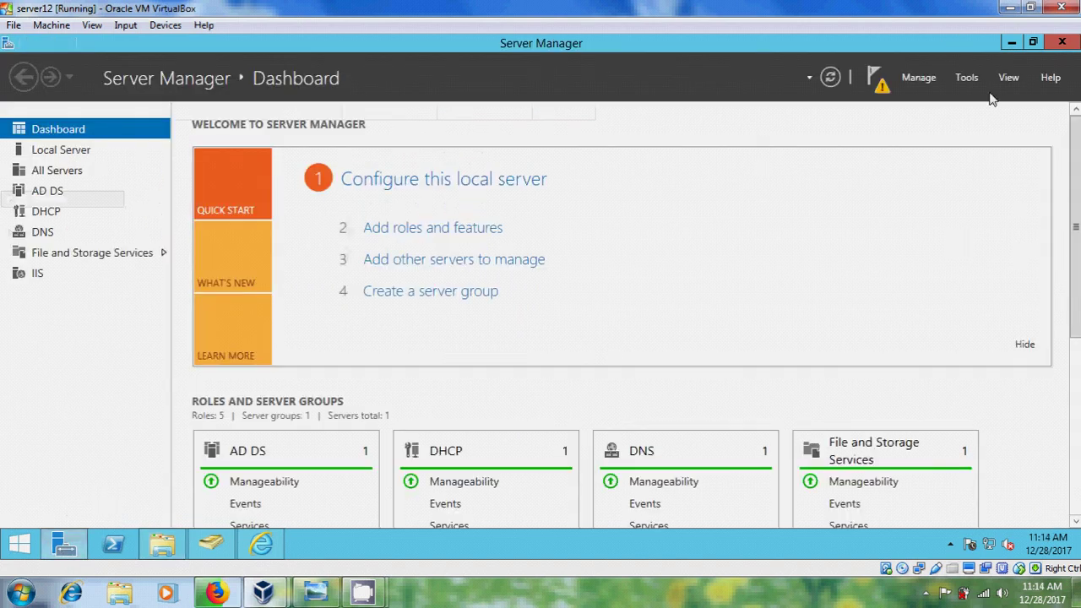
left_click(967, 78)
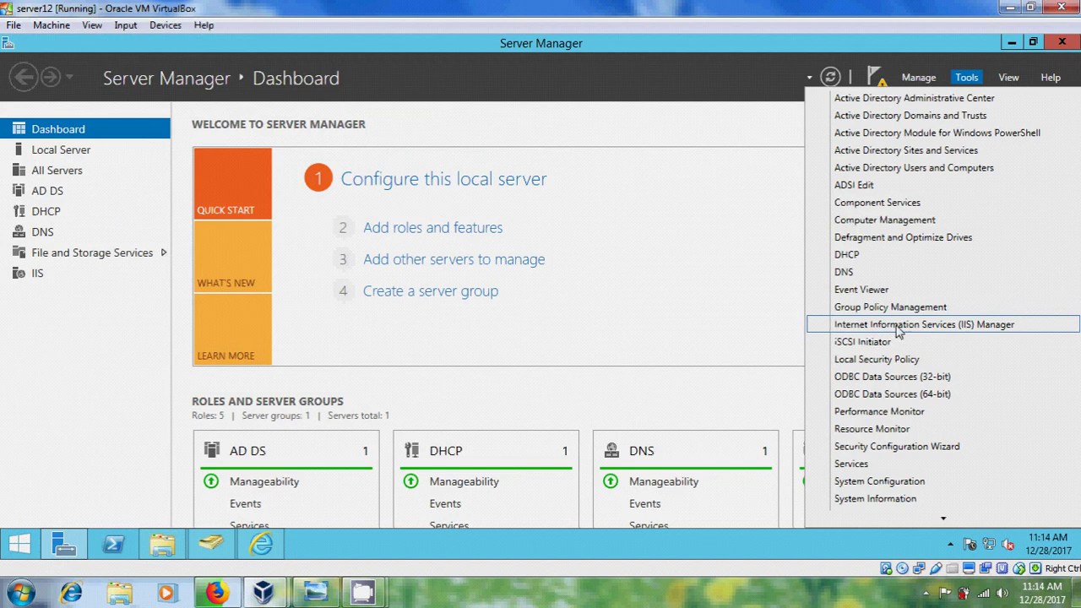
left_click(1000, 329)
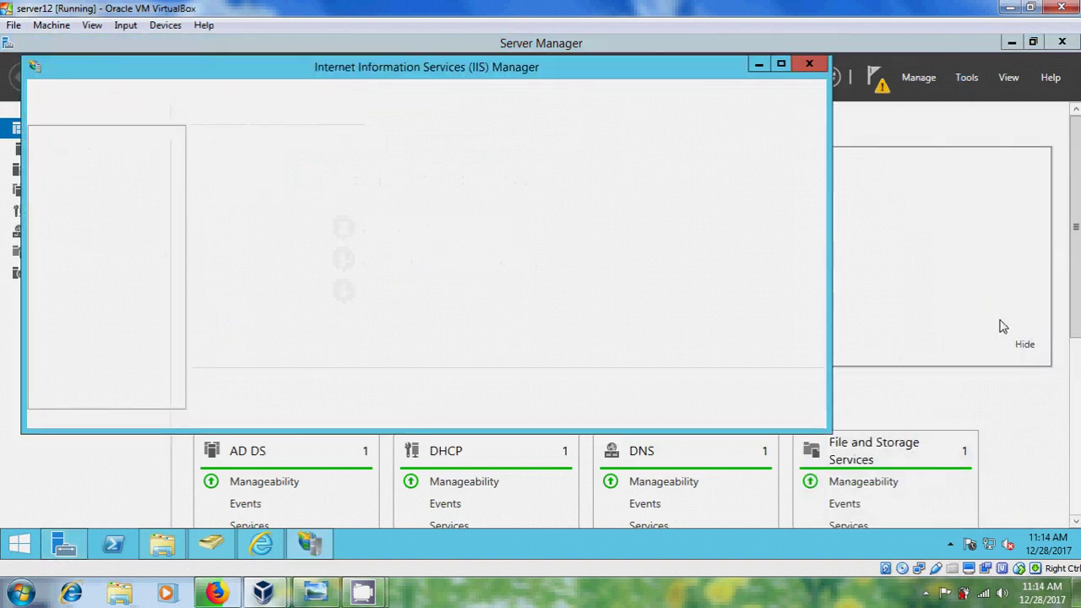
left_click(781, 64)
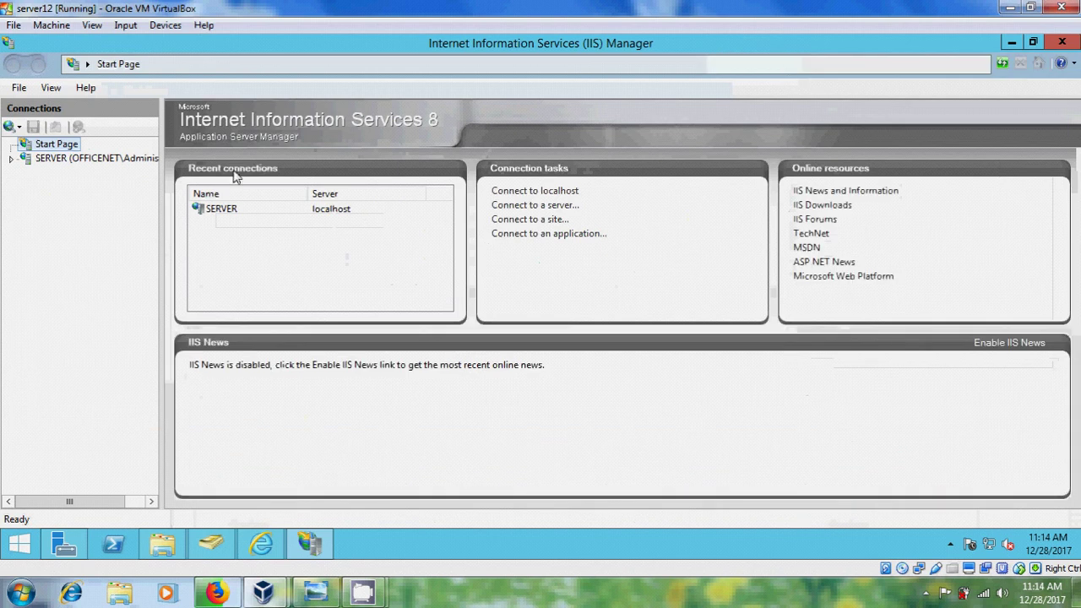
left_click(12, 161)
left_click(600, 338)
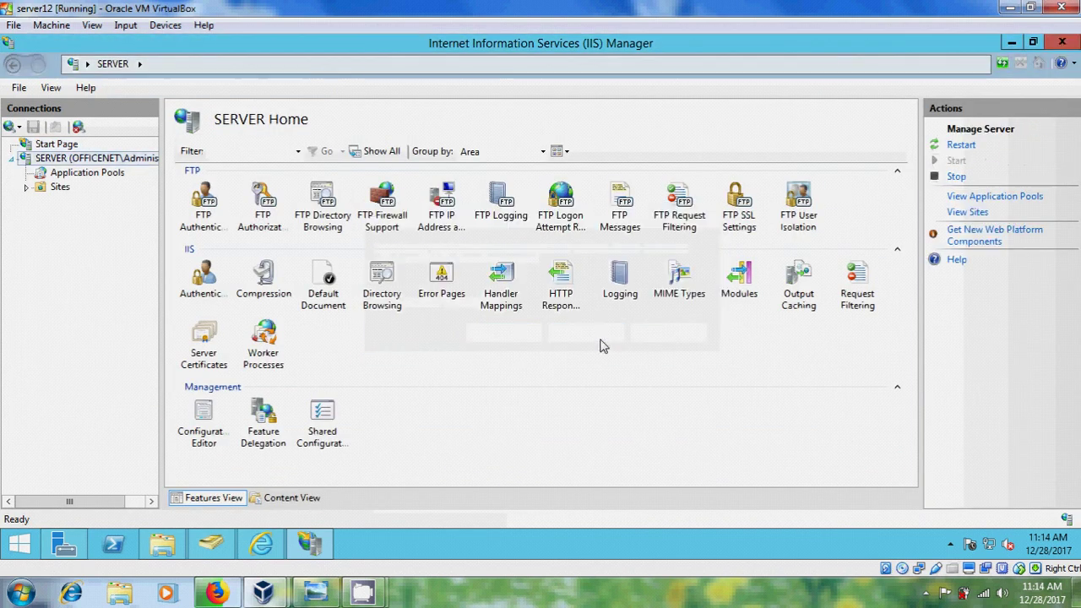
left_click(59, 188)
Begin an FTP site named 'ftp server' with physical path C:\data.
right_click(60, 187)
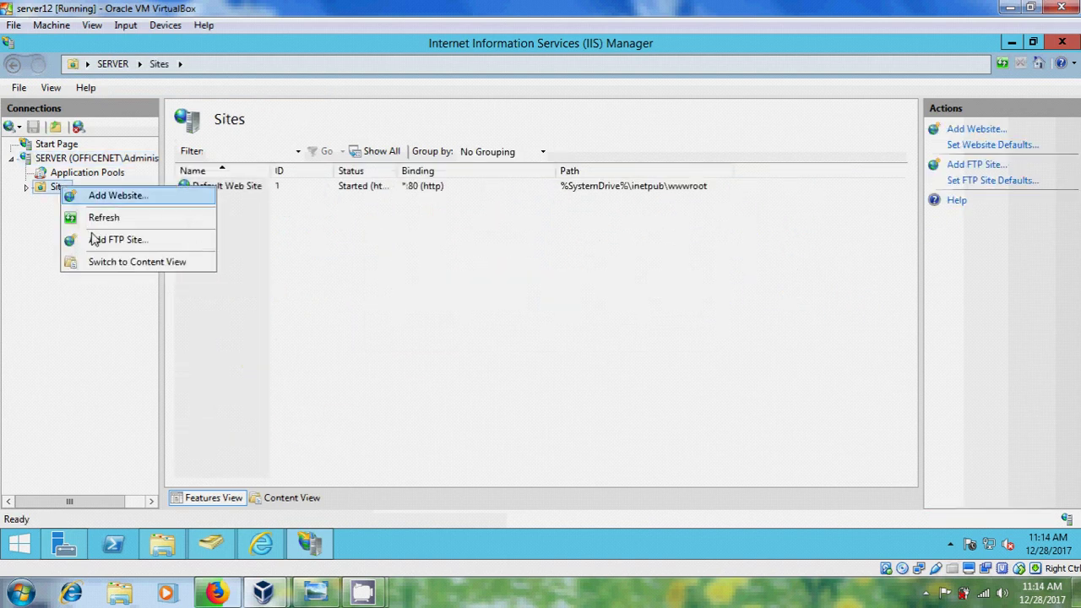
left_click(144, 240)
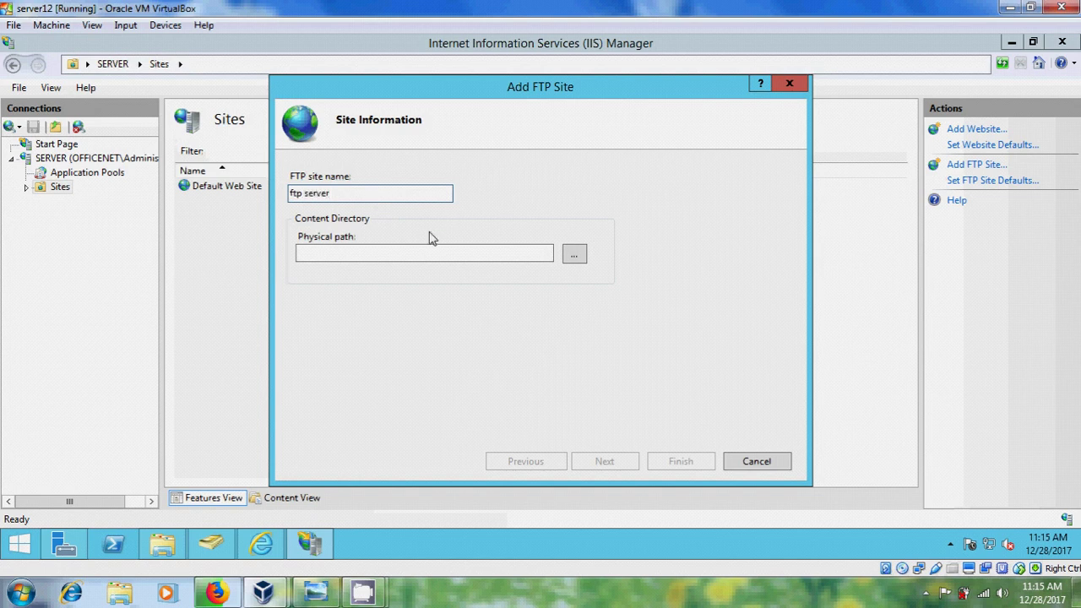
left_click(574, 257)
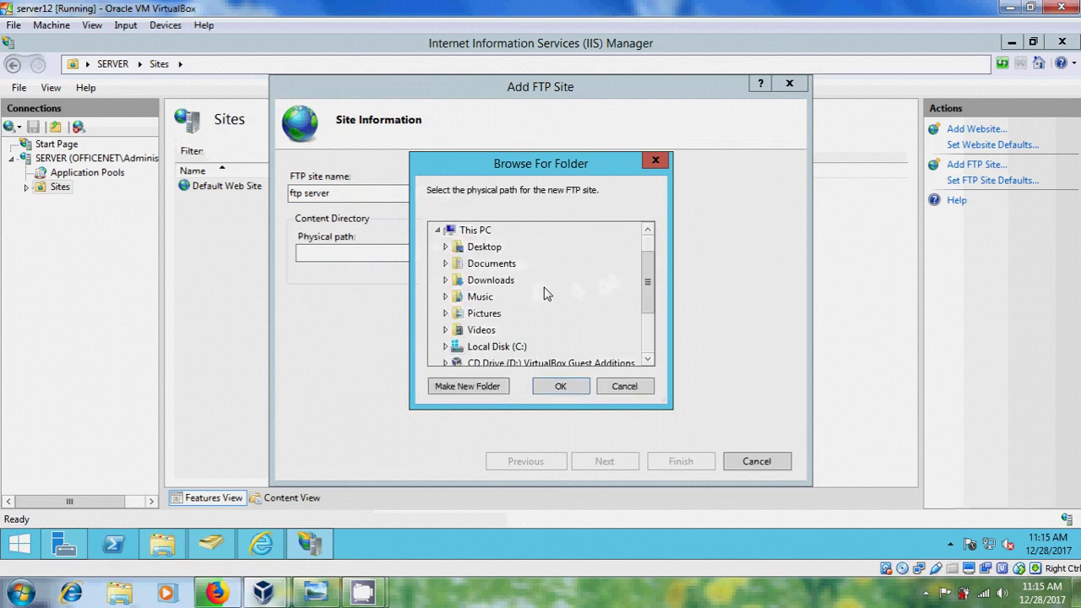
scroll(643, 287, "down", 1)
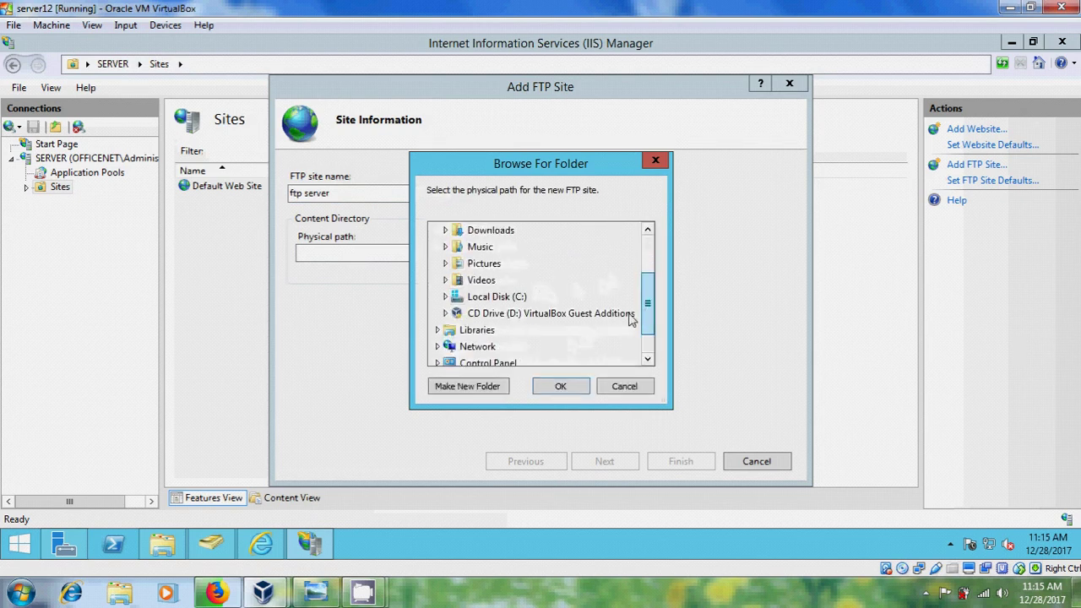
left_click(445, 300)
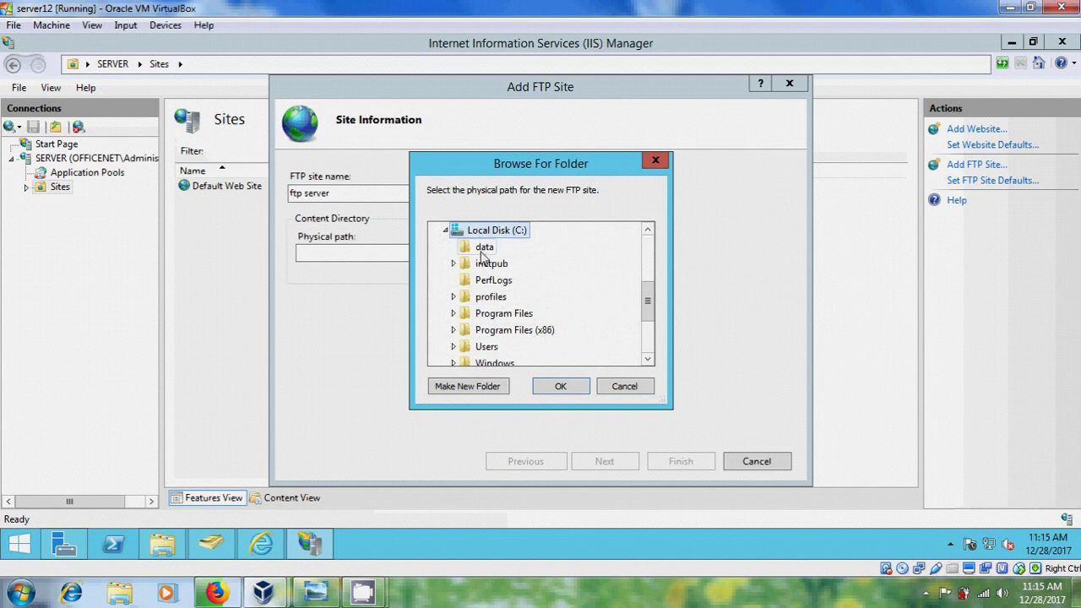
left_click(487, 250)
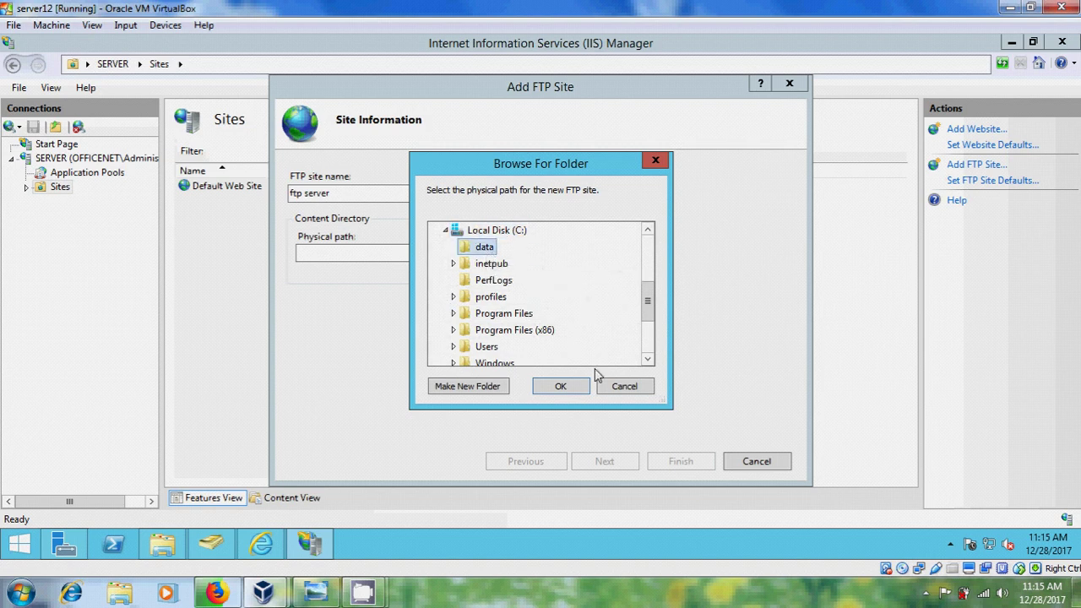
left_click(561, 386)
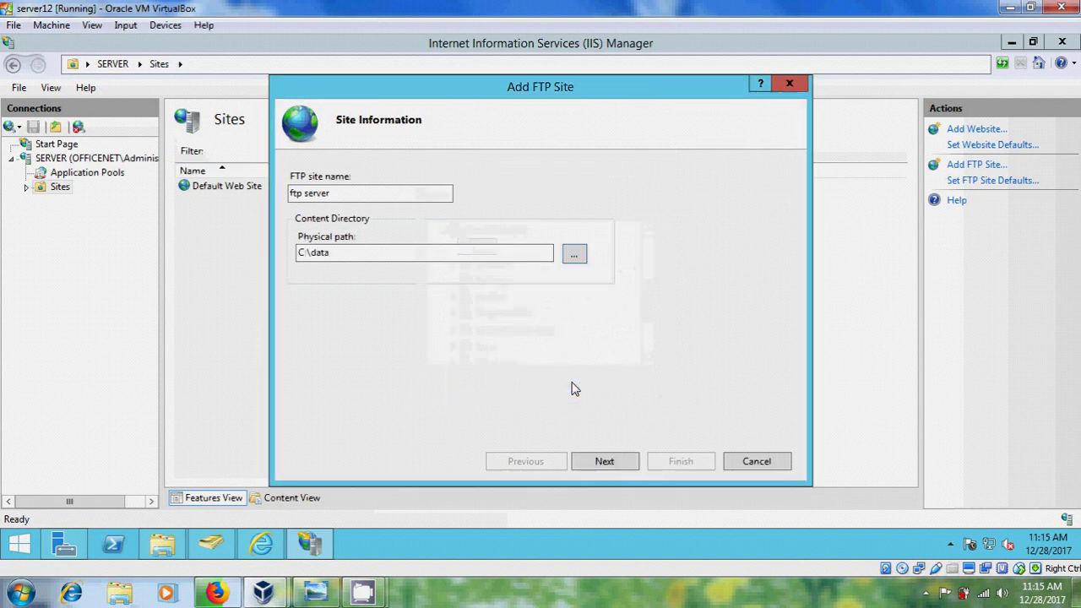
left_click(604, 461)
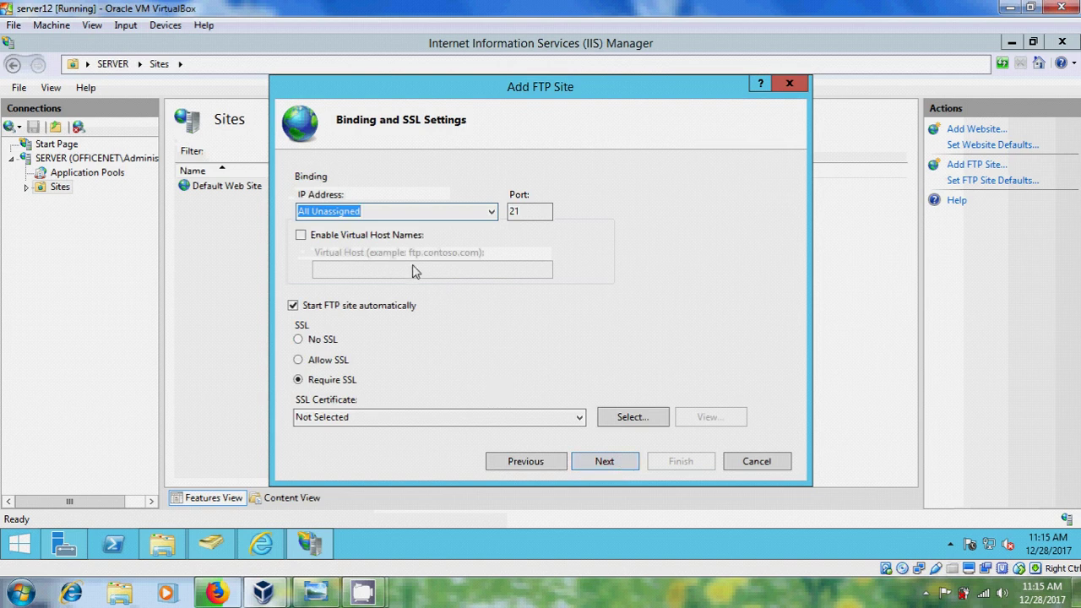
Bind the FTP site to 192.168.0.10 port 21 with No SSL.
left_click(492, 212)
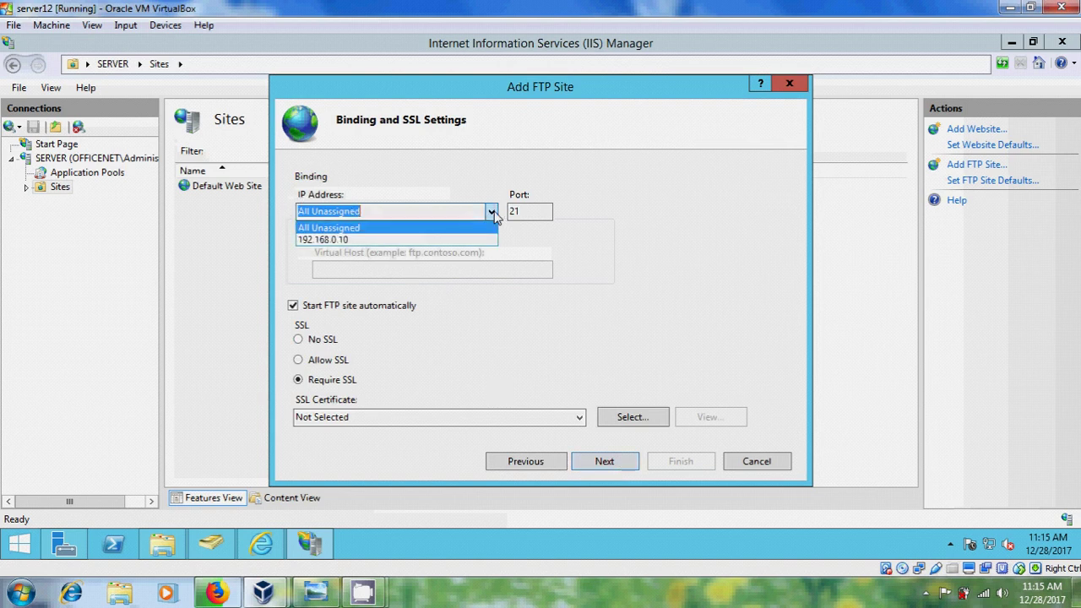
left_click(369, 242)
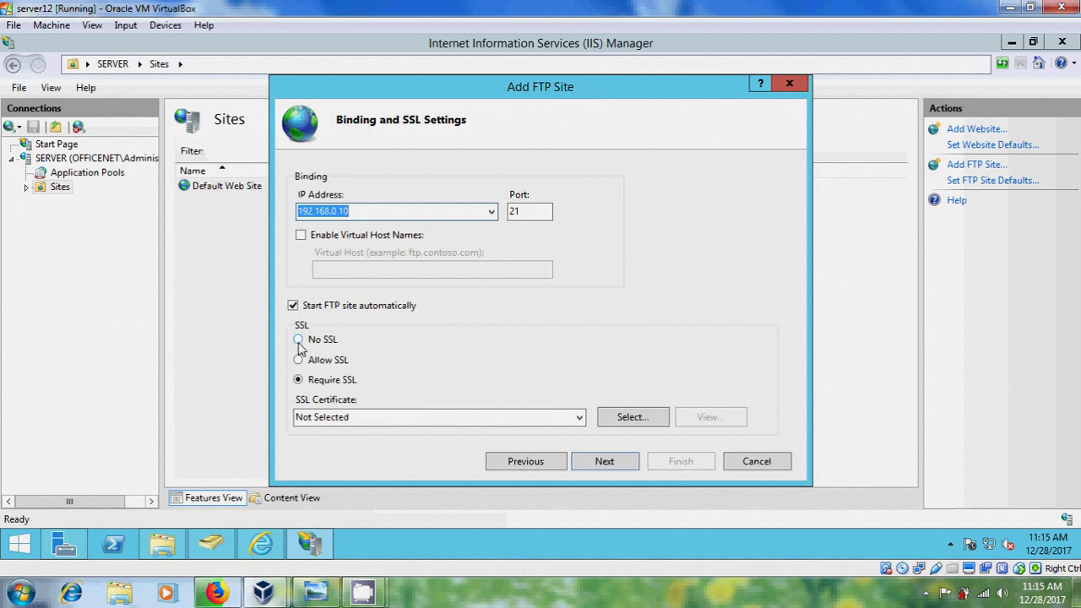
left_click(299, 340)
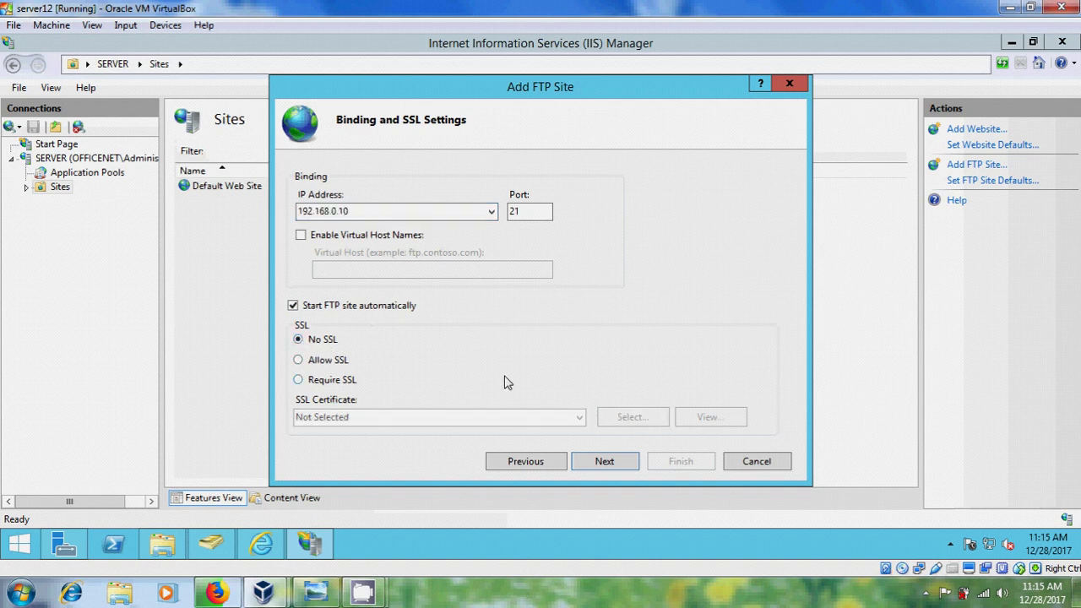
left_click(619, 467)
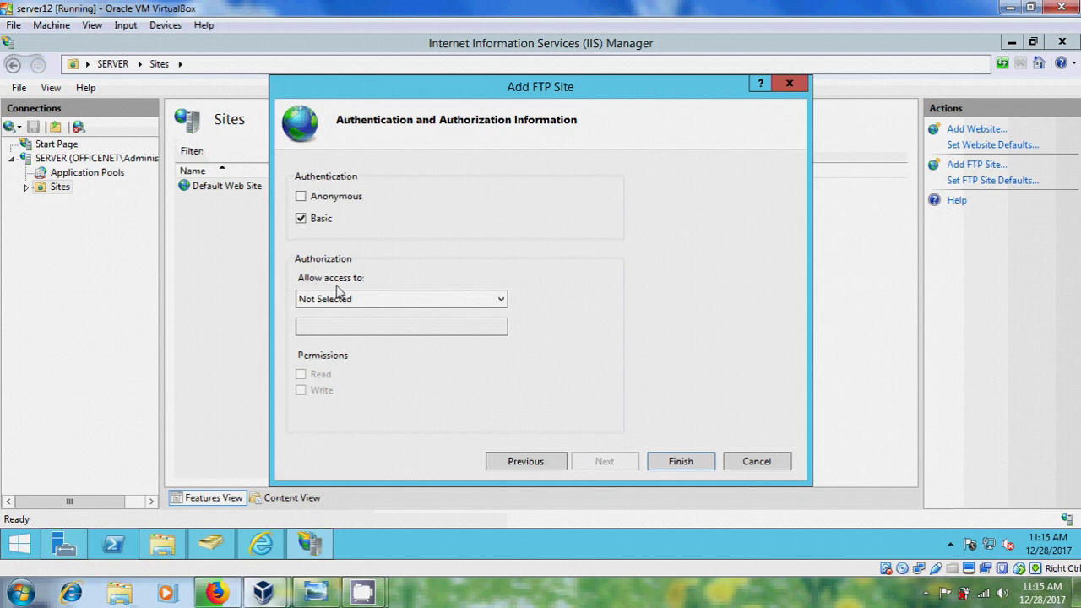
Allow specified user Administrator Read and Write access and finish the FTP site.
left_click(502, 299)
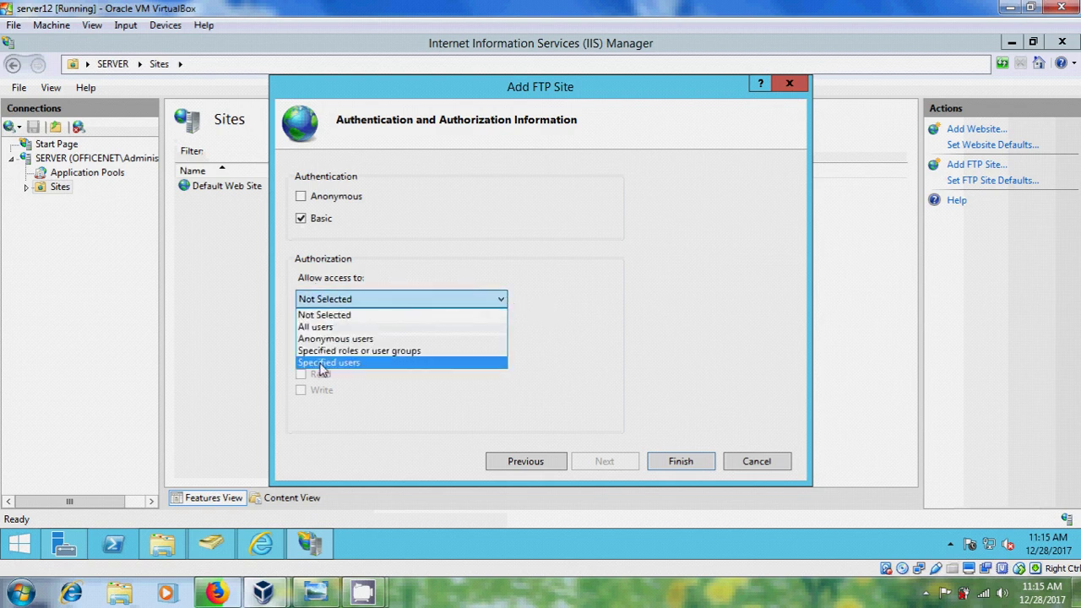
left_click(361, 369)
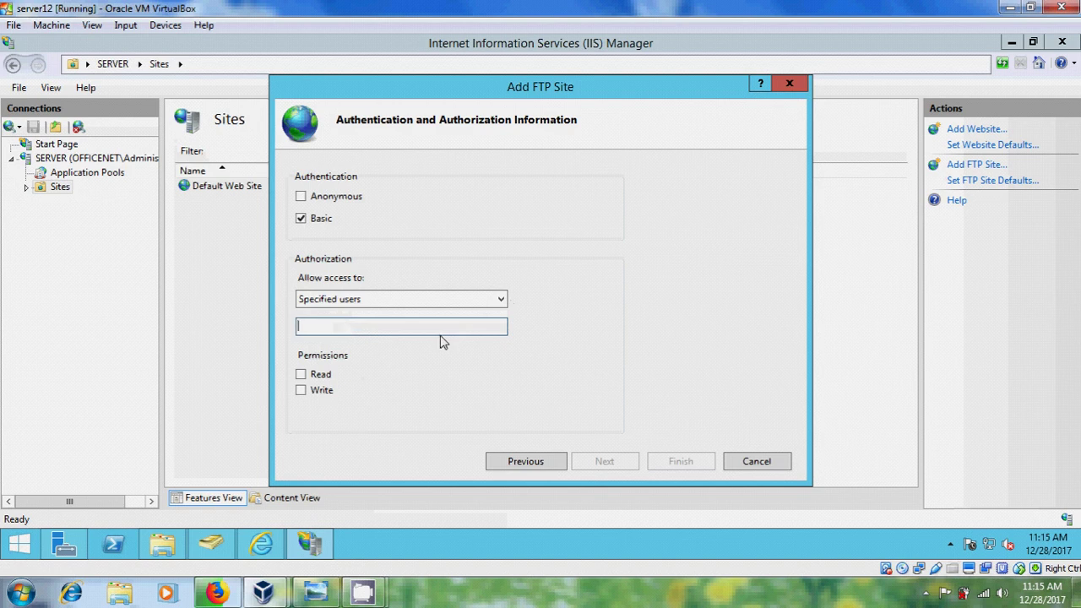
type("Administrator")
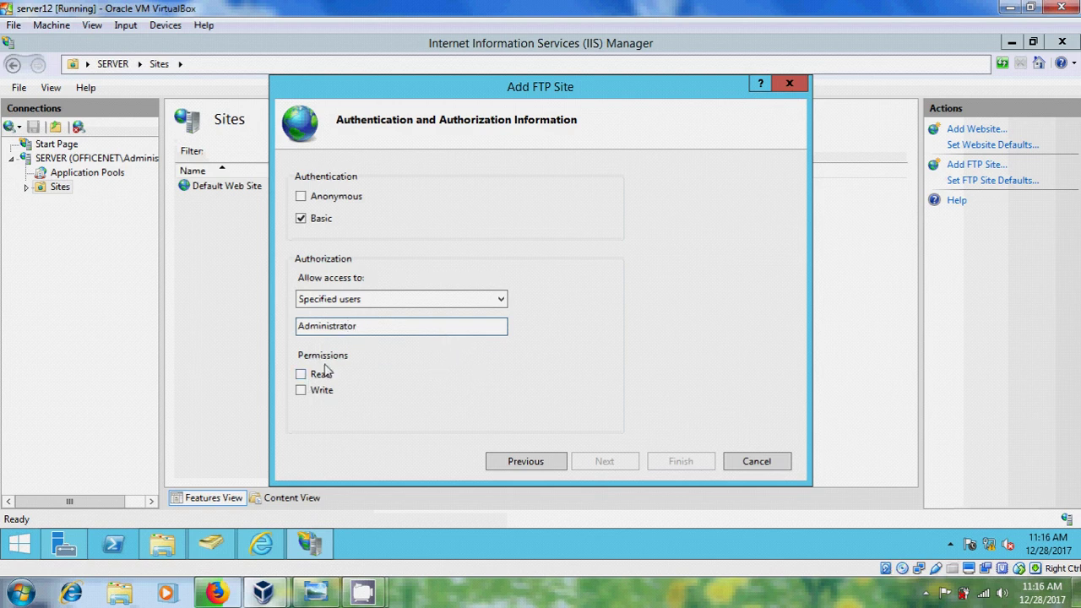
left_click(301, 374)
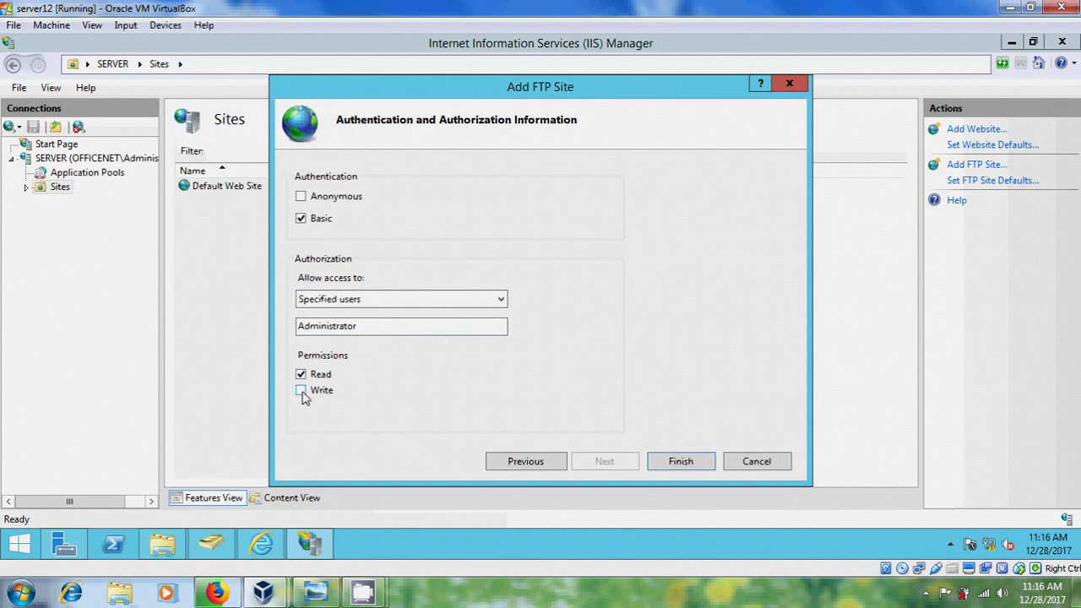
left_click(301, 391)
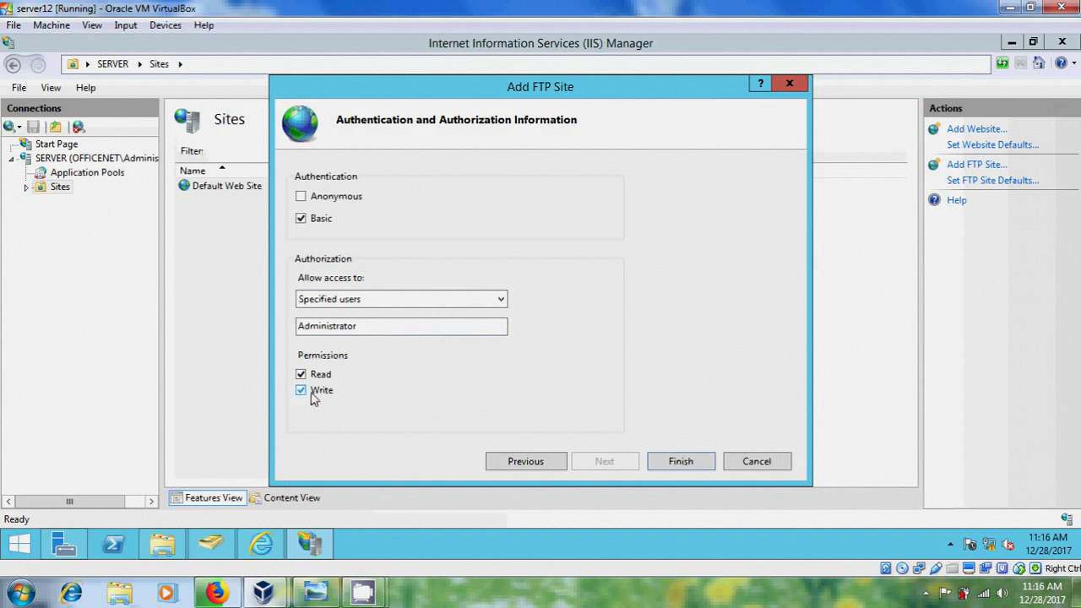
left_click(687, 465)
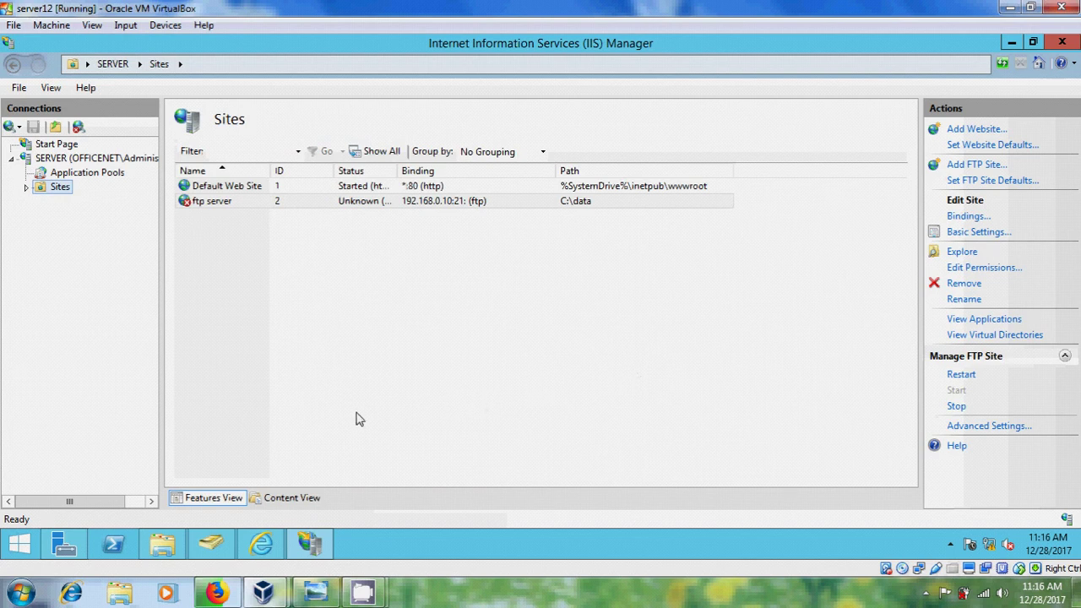
In Active Directory Users and Computers, start a new user copied from the Administrator account.
left_click(211, 547)
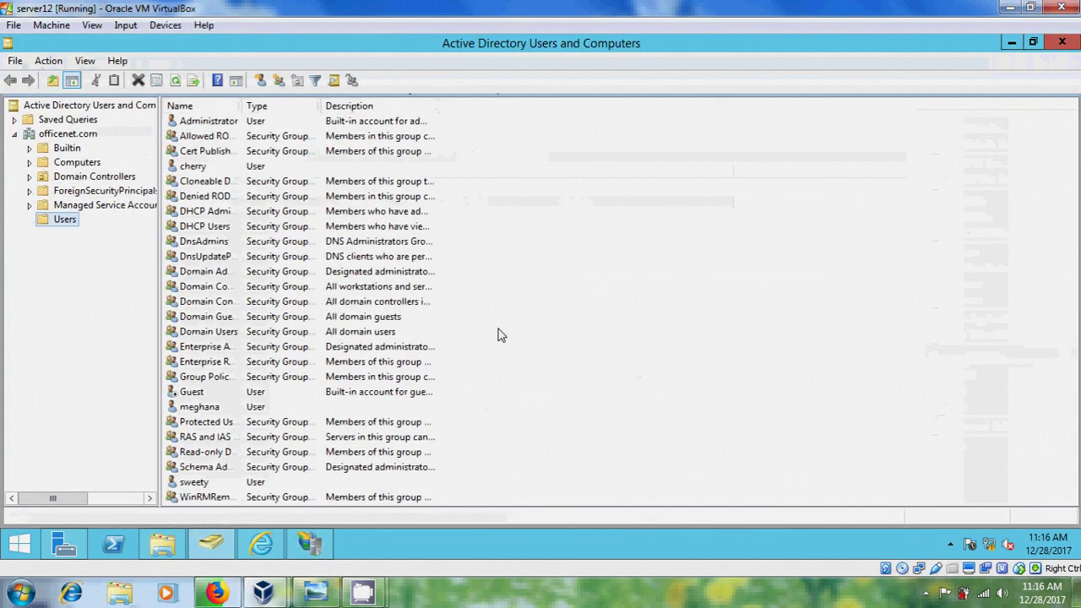
left_click(205, 123)
right_click(204, 123)
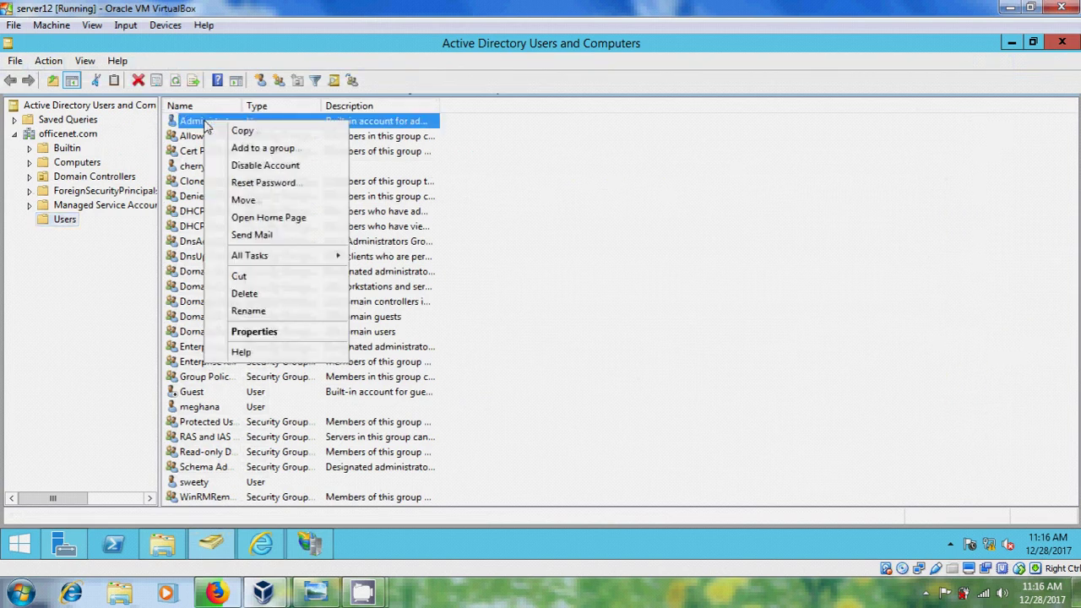
left_click(249, 133)
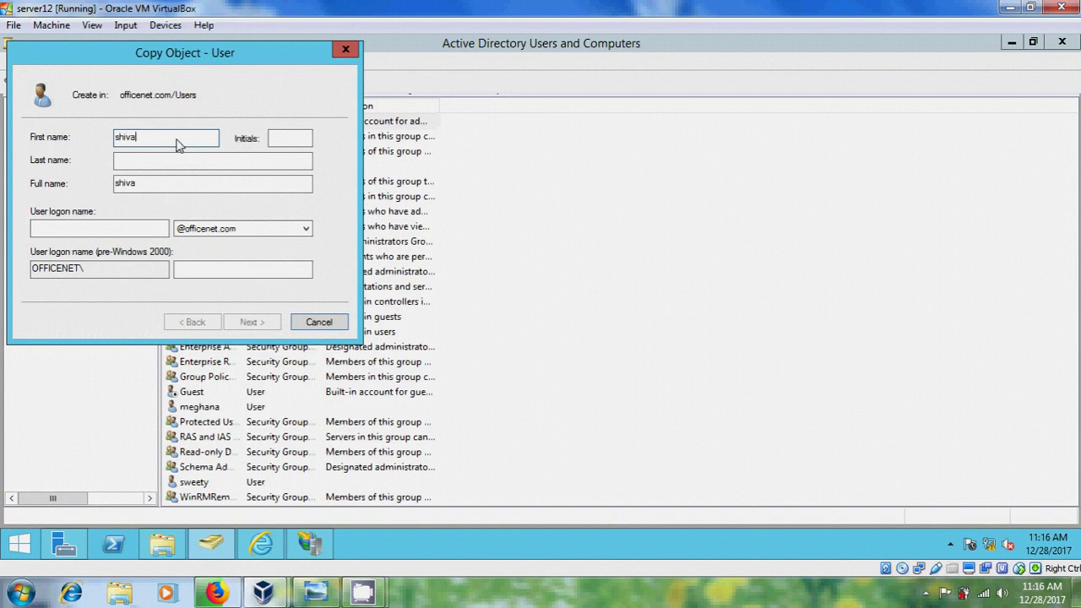
Give the new user a logon name and password, make the password unchangeable and never-expiring, and create the user.
left_click(137, 229)
type("shiva")
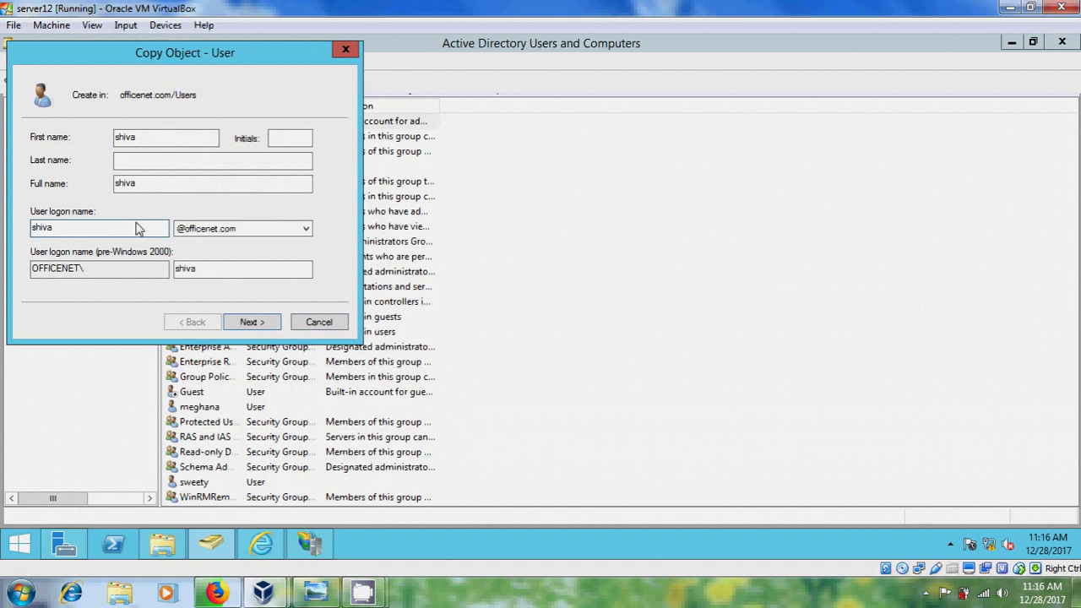
left_click(271, 326)
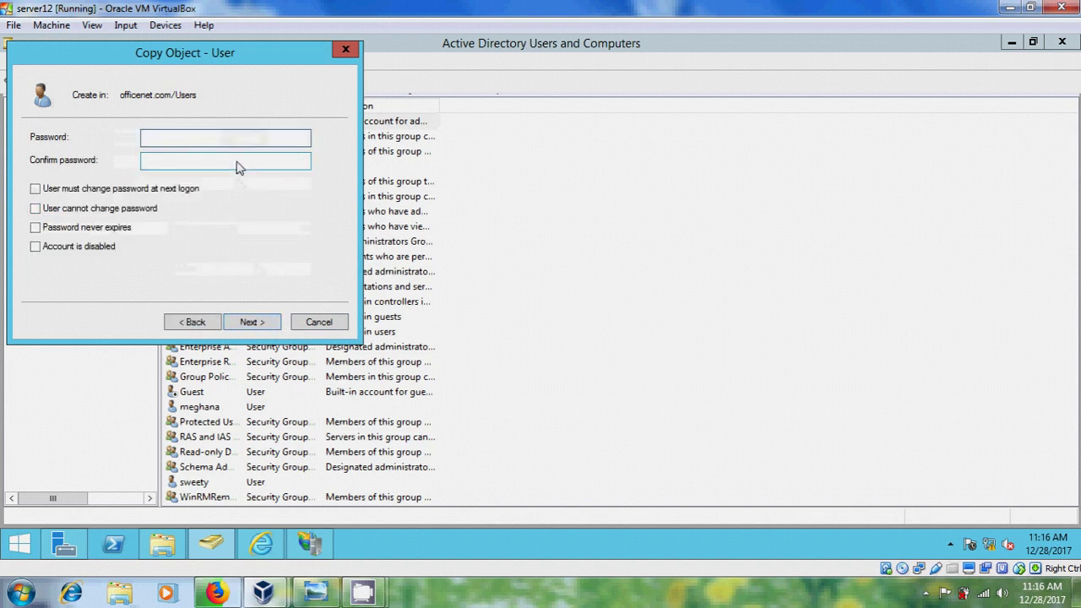
type("•")
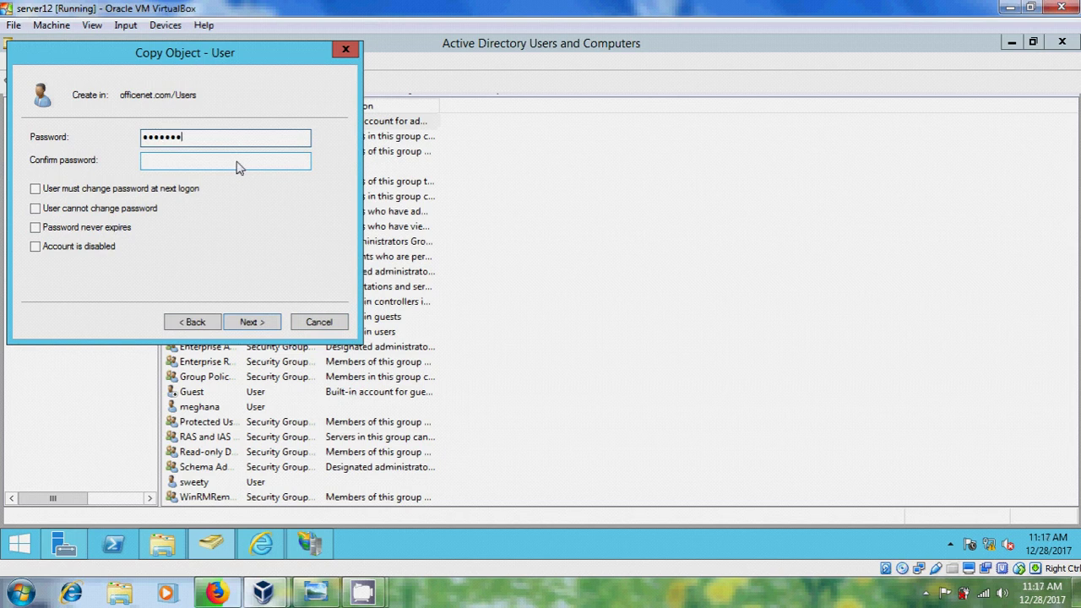
left_click(237, 162)
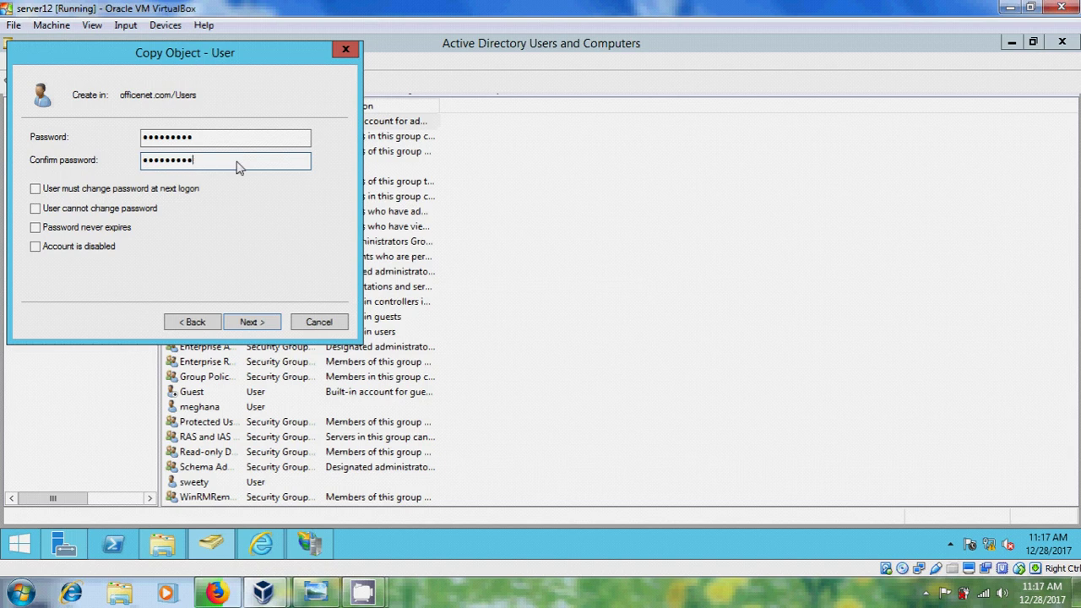
left_click(83, 209)
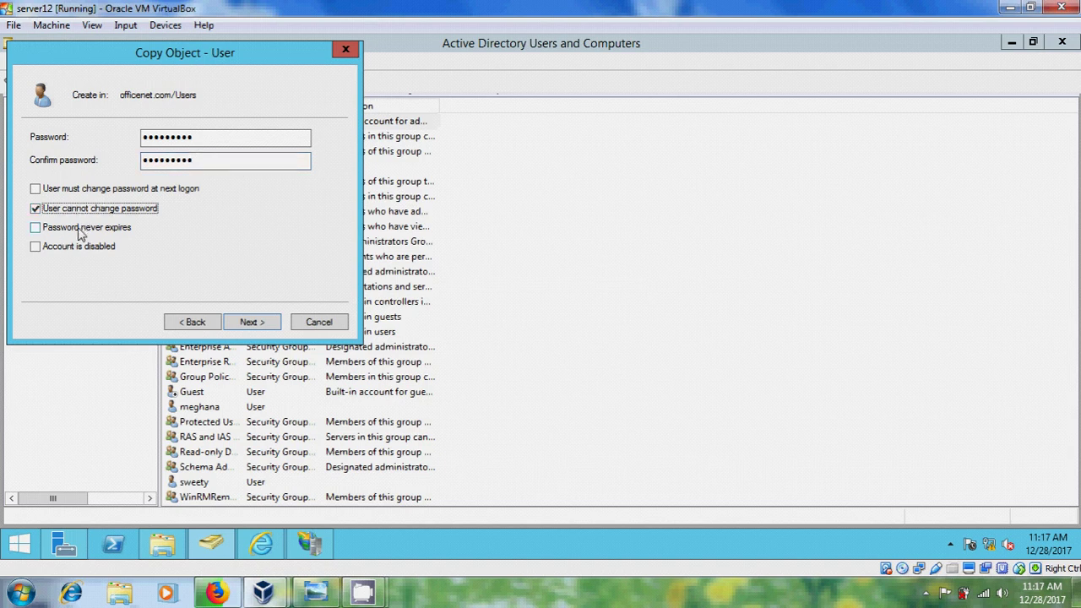
left_click(125, 230)
left_click(263, 327)
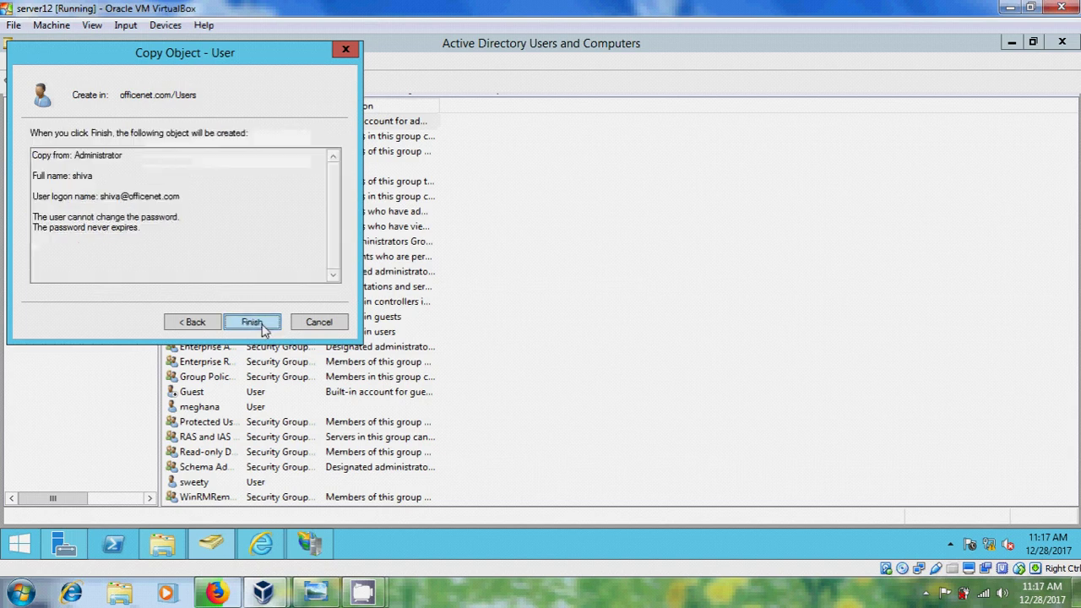
left_click(252, 322)
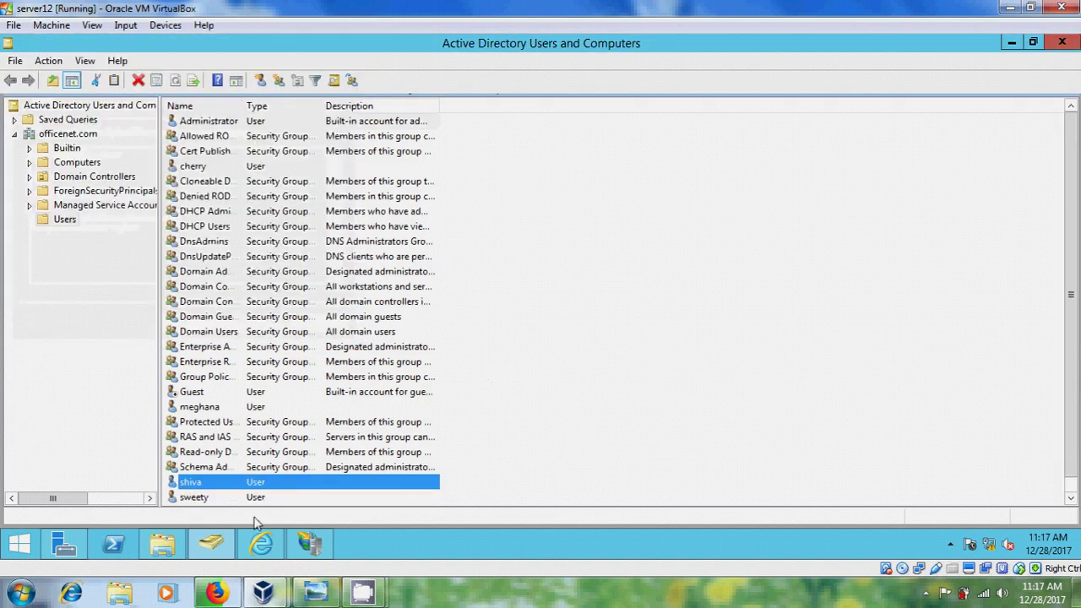
Add the domain user to the C:\data folder's security permissions with Read & execute, List folder contents and Read.
left_click(164, 545)
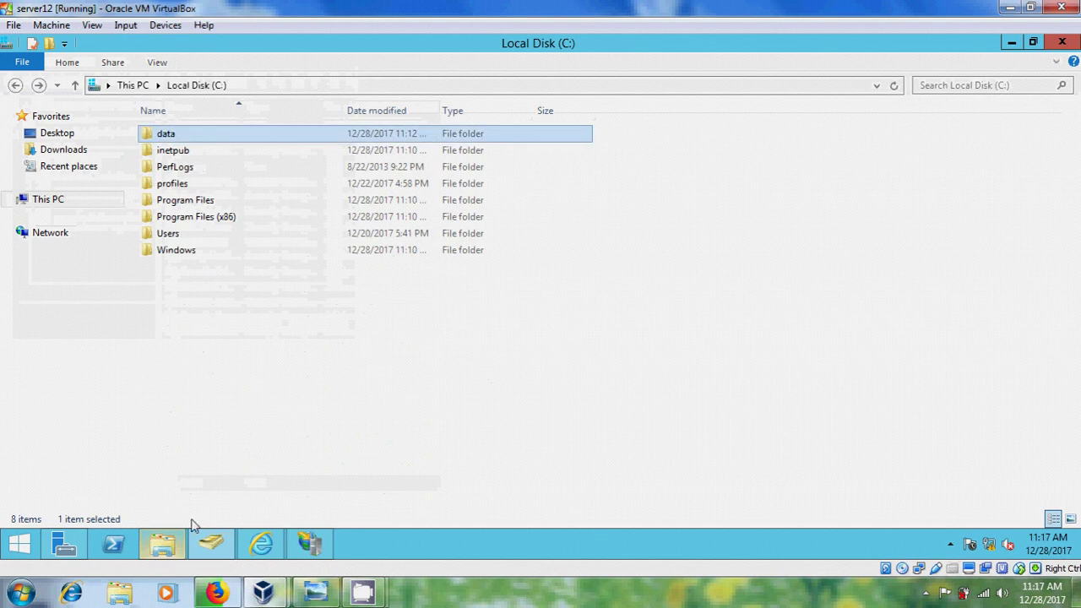
right_click(202, 135)
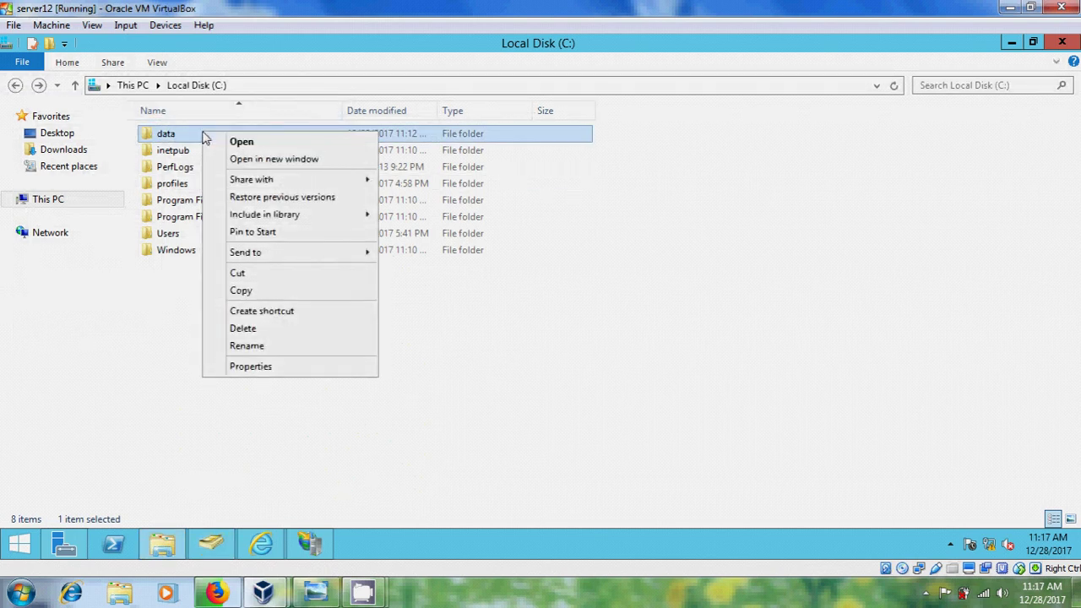
left_click(285, 369)
left_click(312, 170)
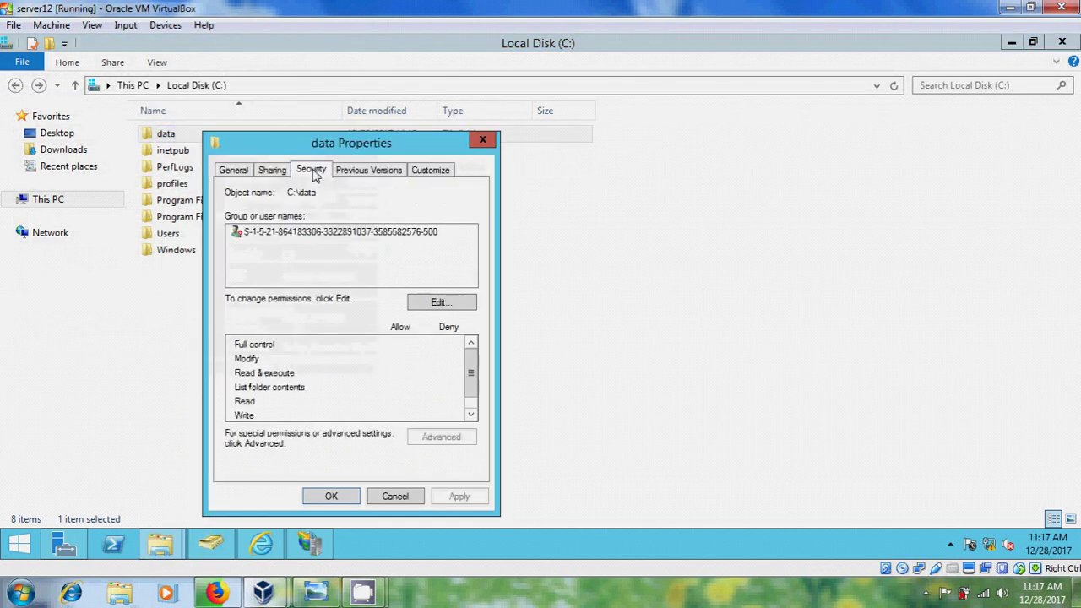
left_click(440, 303)
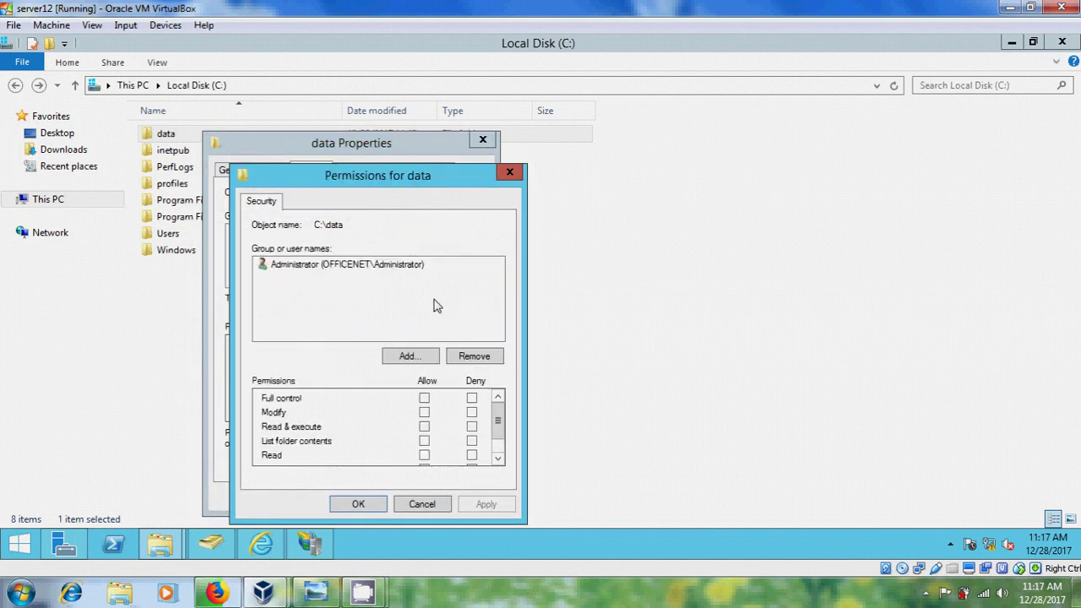
left_click(420, 359)
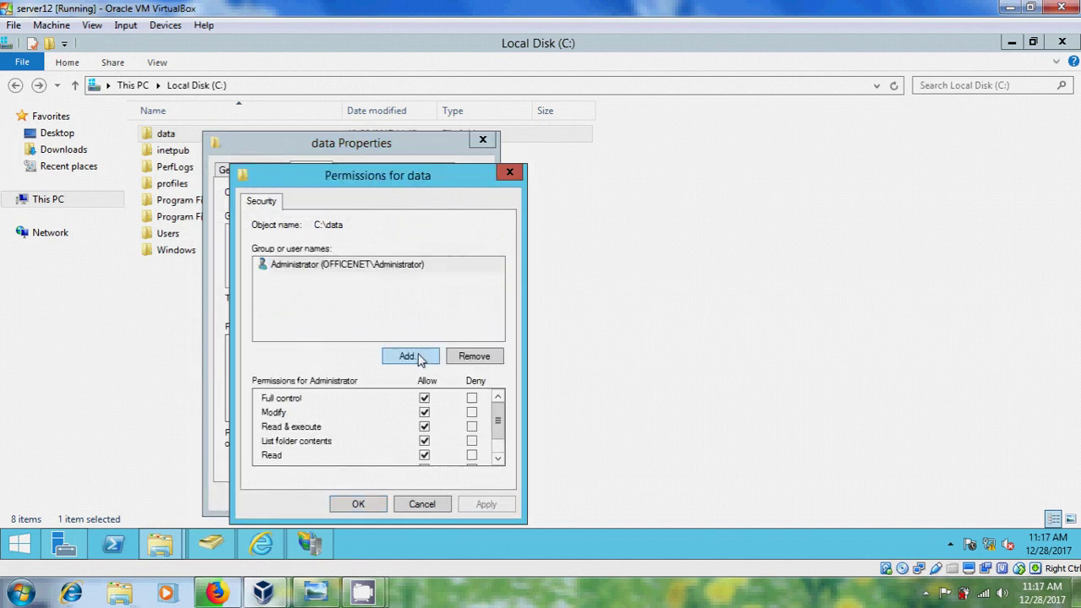
type("s")
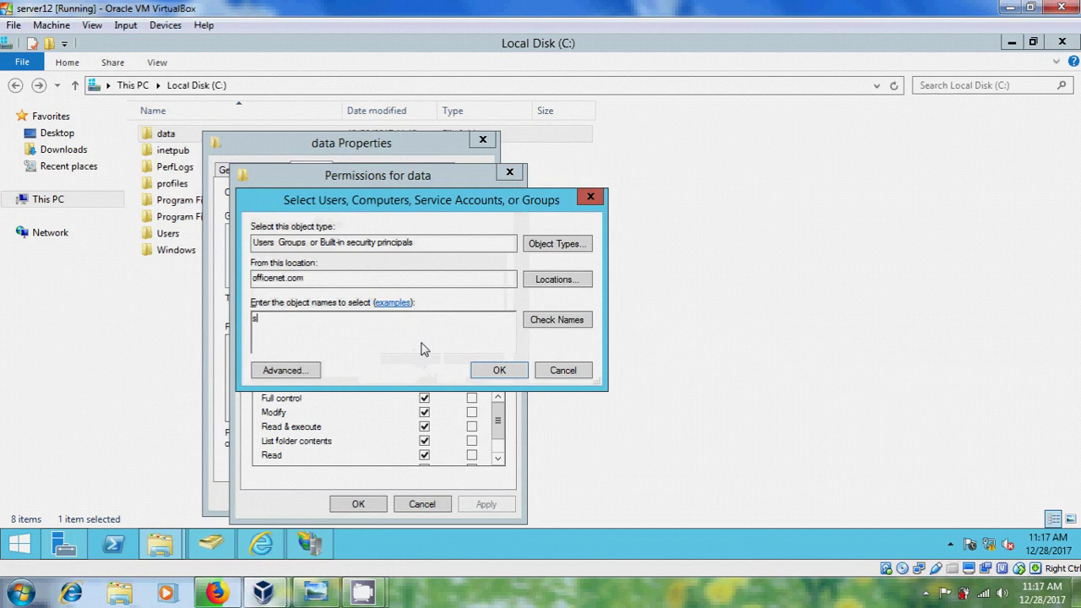
type("hiv")
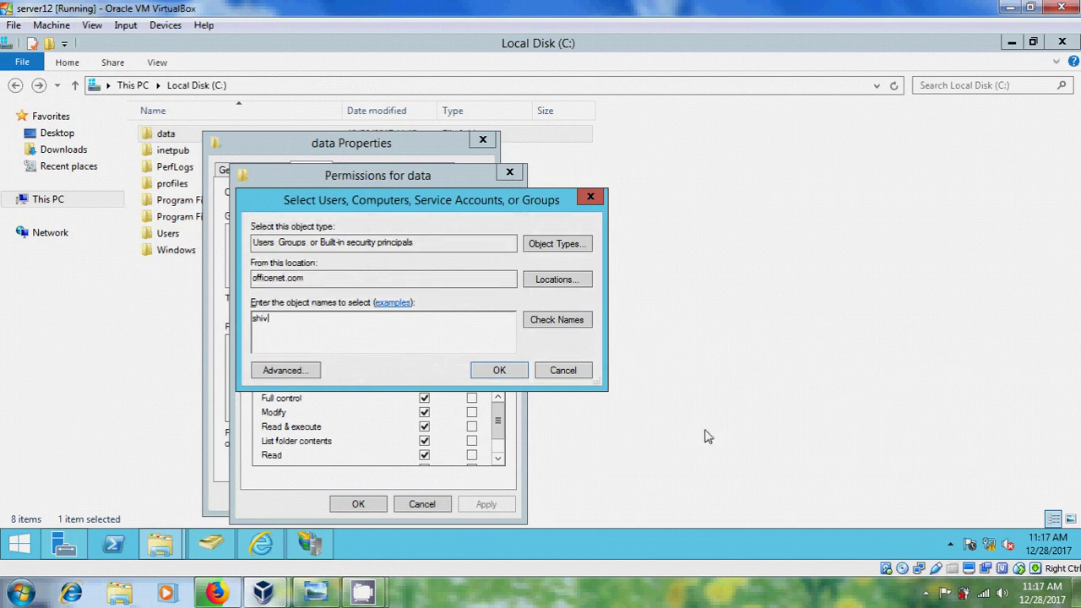
left_click(588, 321)
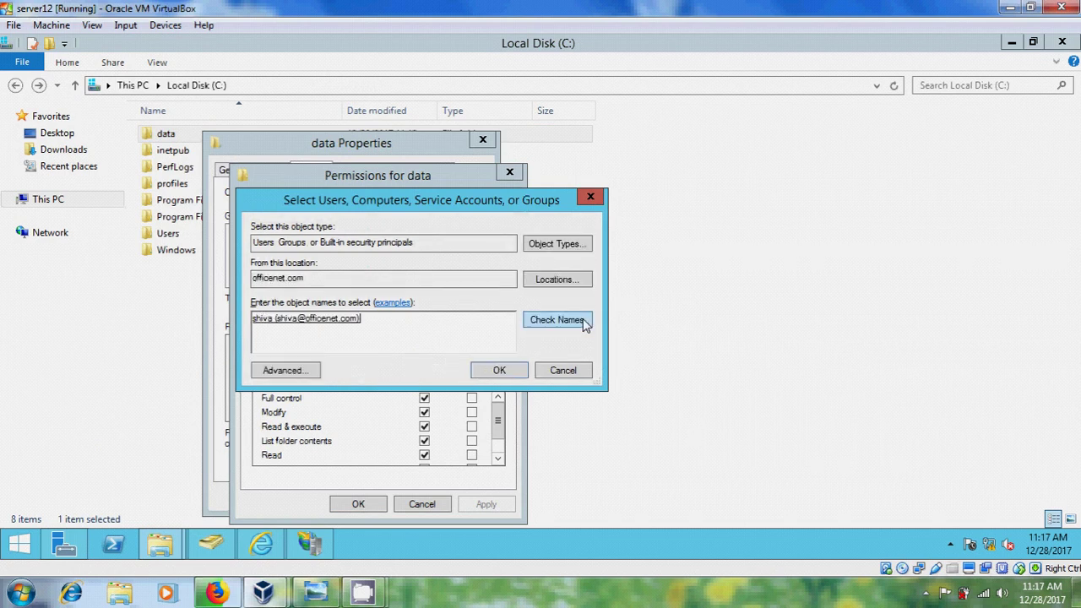
left_click(504, 371)
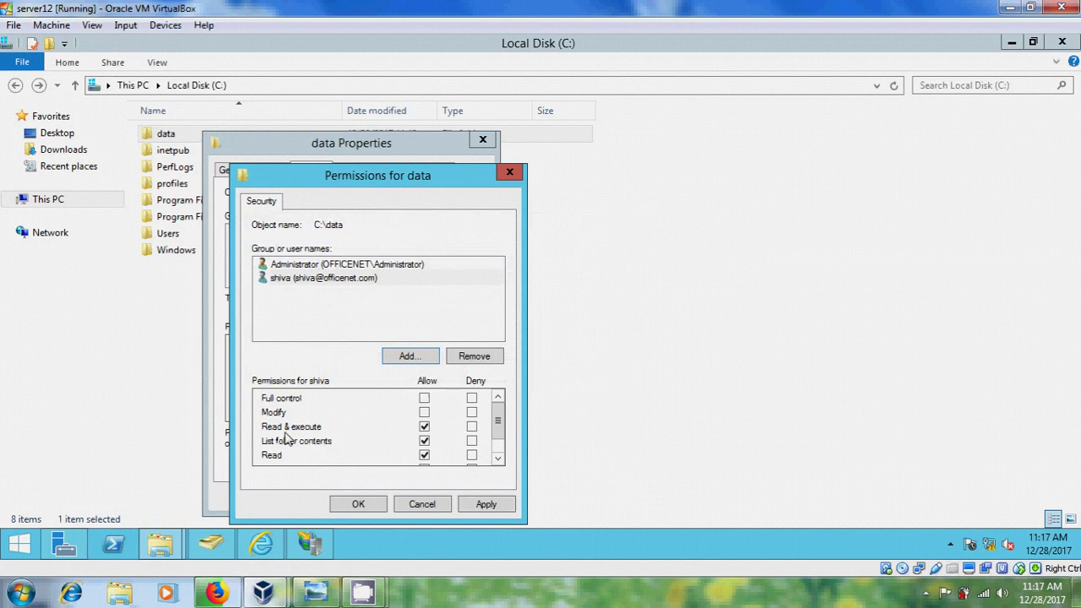
left_click(482, 504)
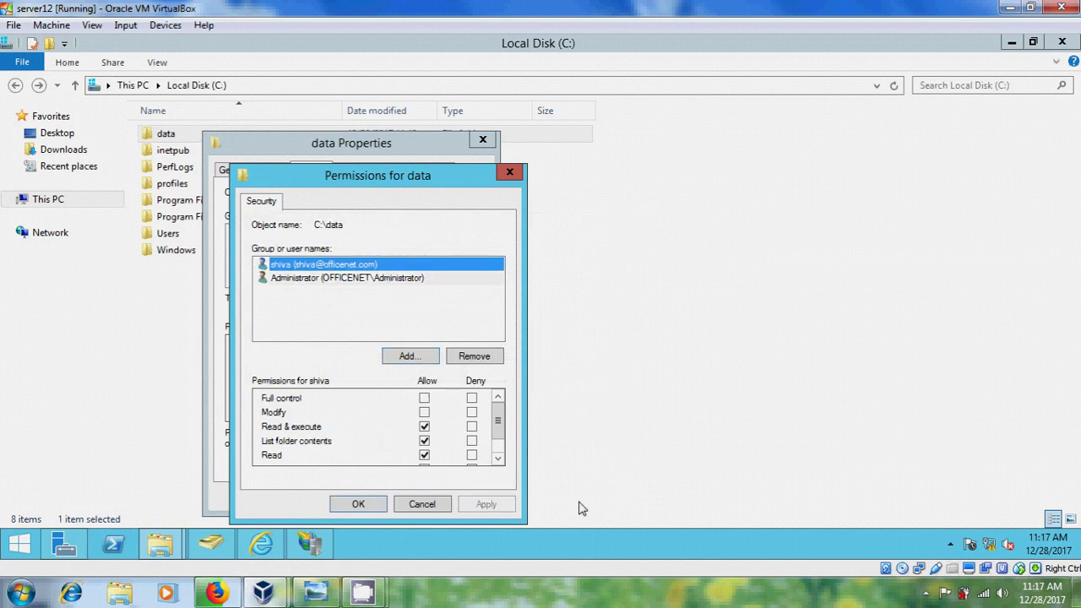
left_click(367, 503)
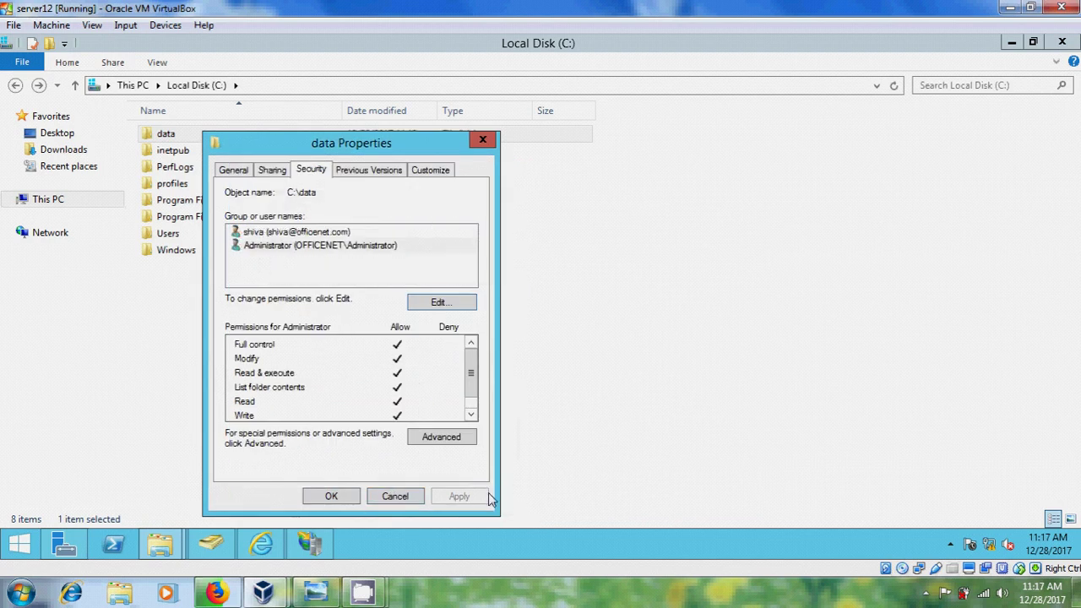
left_click(331, 497)
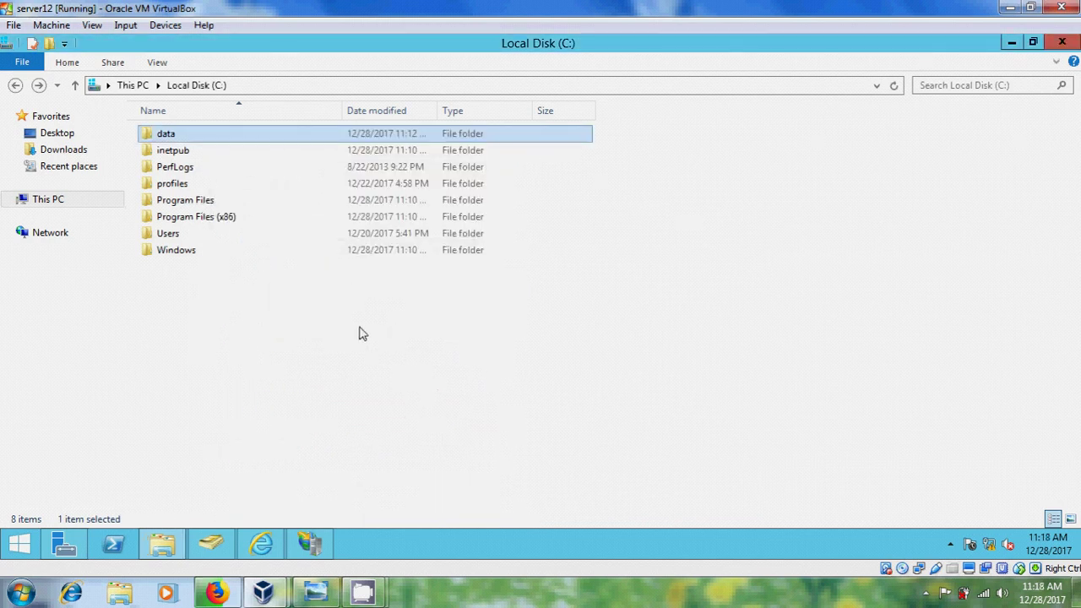
Browse to the FTP site at 192.168.0.10 and log on as Administrator.
left_click(261, 548)
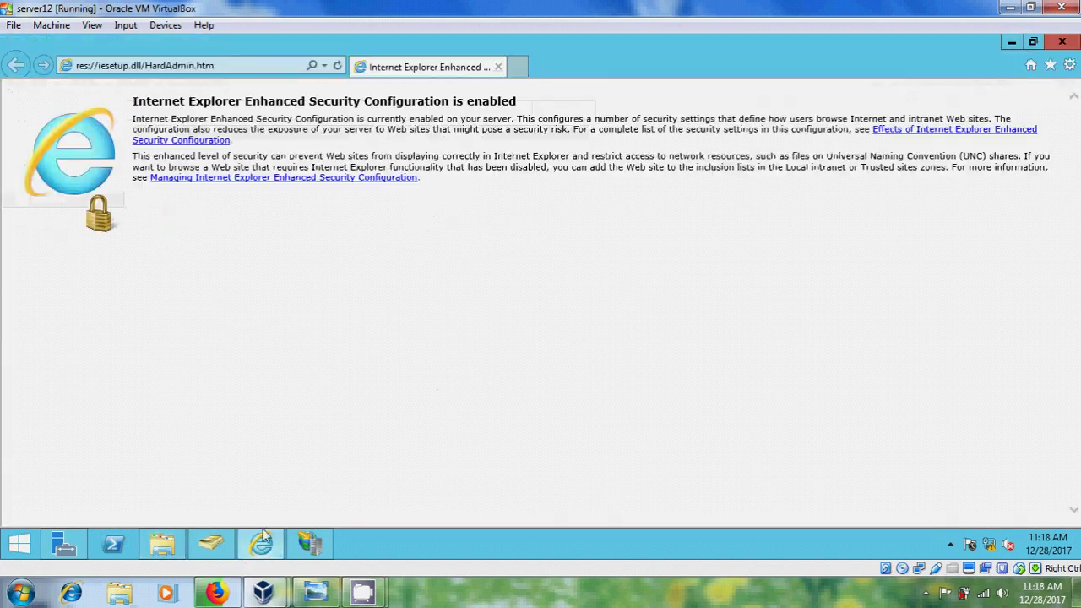
left_click(257, 69)
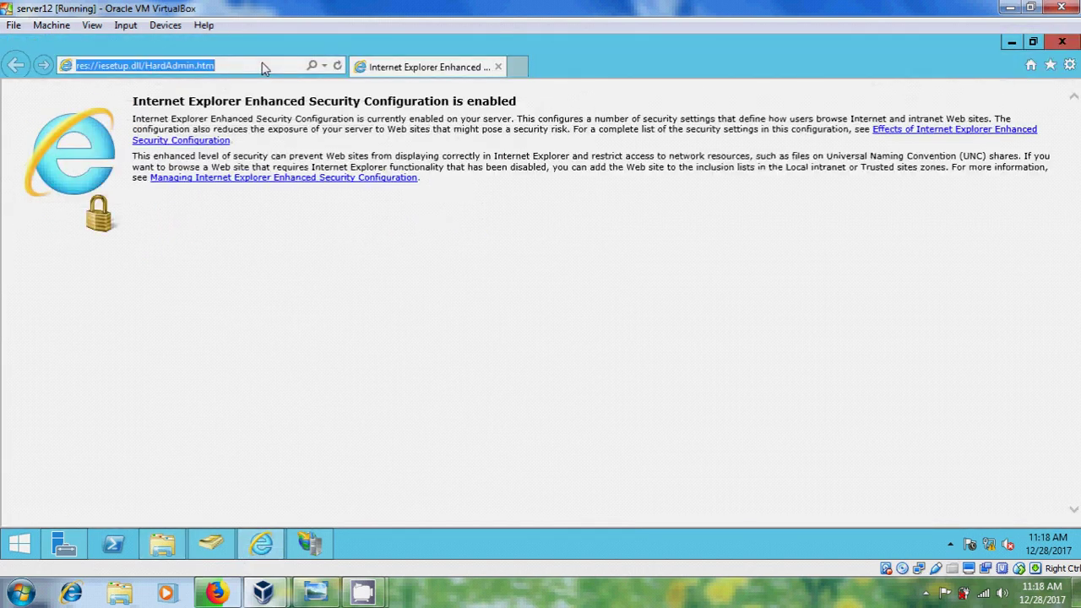
type("ftp://")
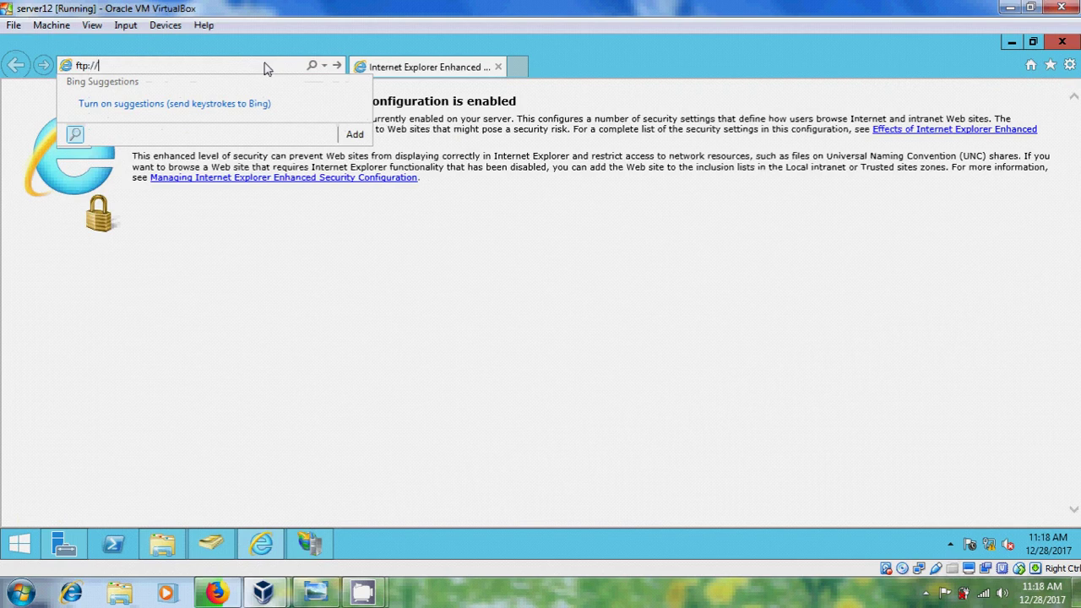
type("192.168.0.10")
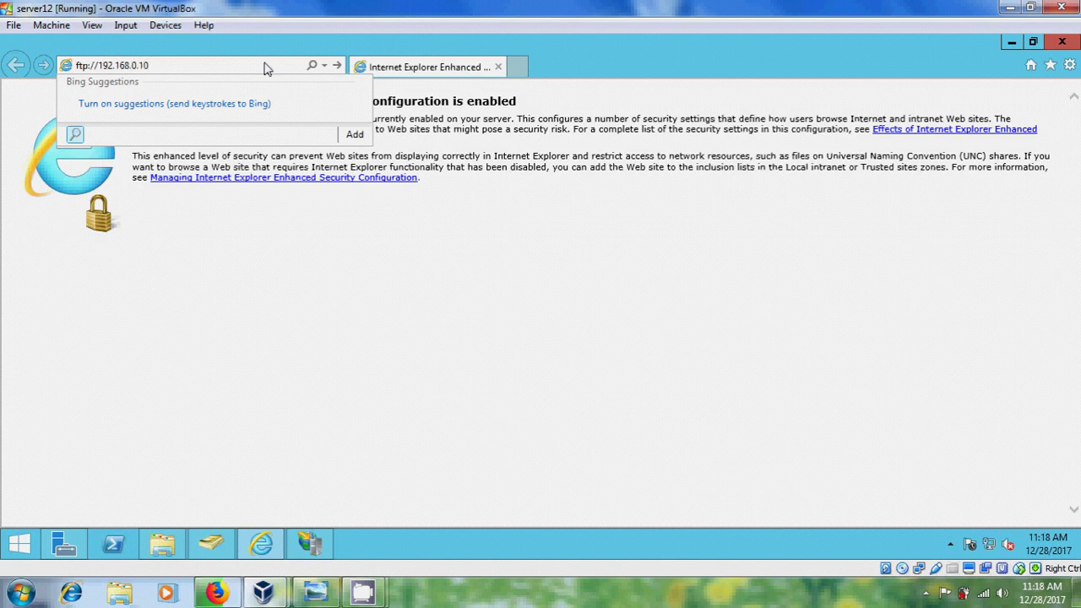
key("Return")
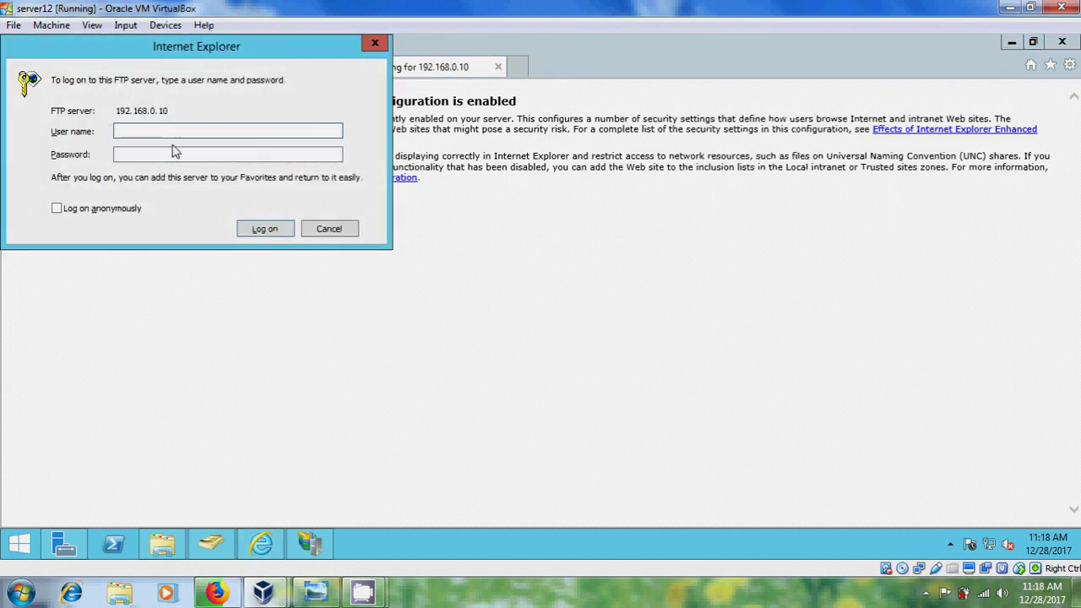
type("Administrator")
key("Tab")
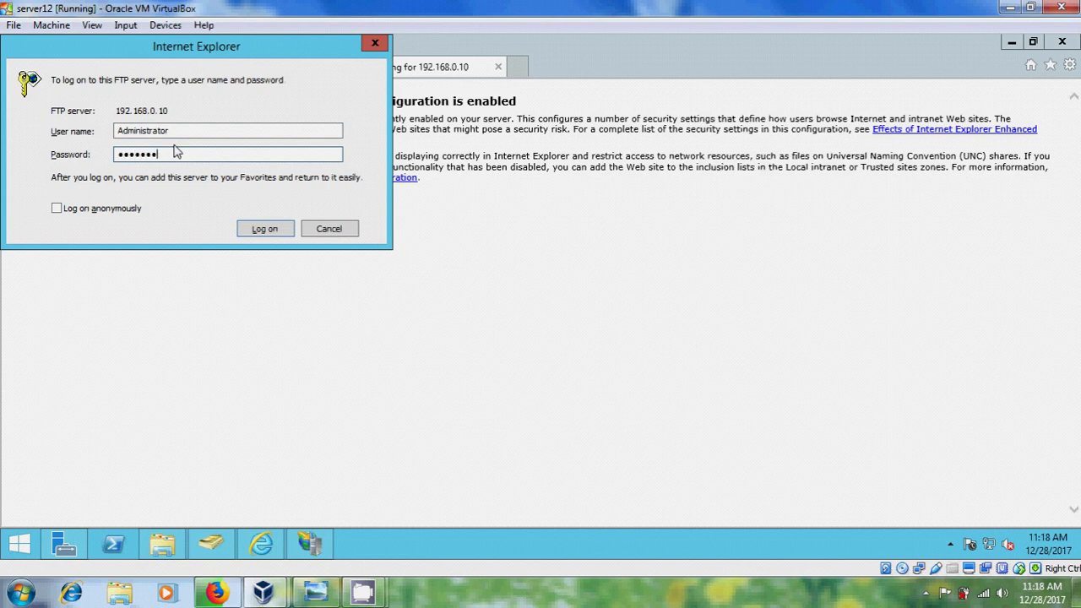
left_click(264, 229)
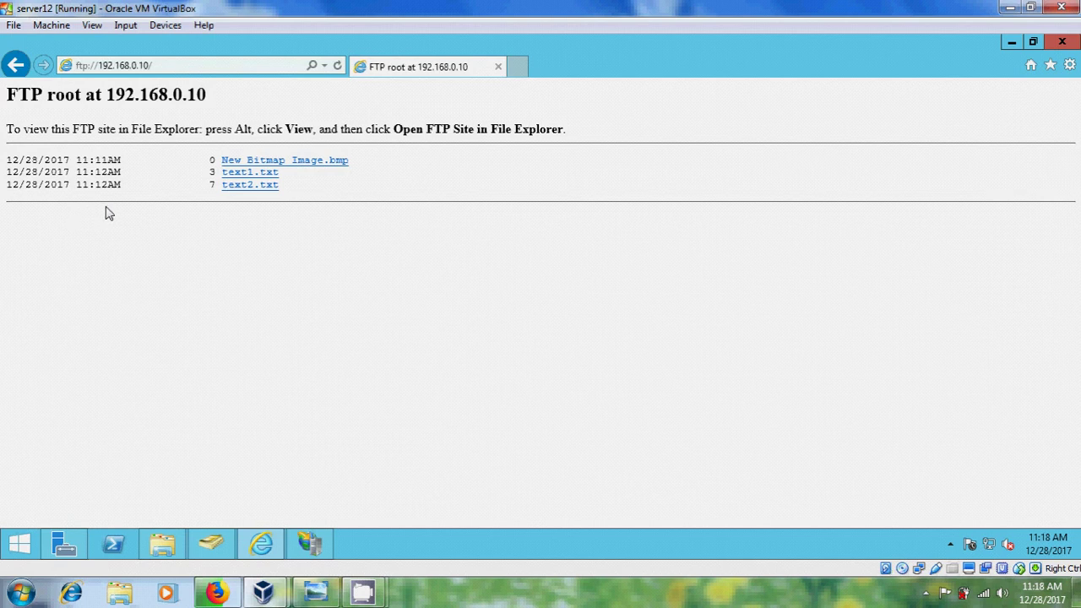
Open text1.txt and text2.txt from the FTP listing, then close the browser.
left_click(248, 174)
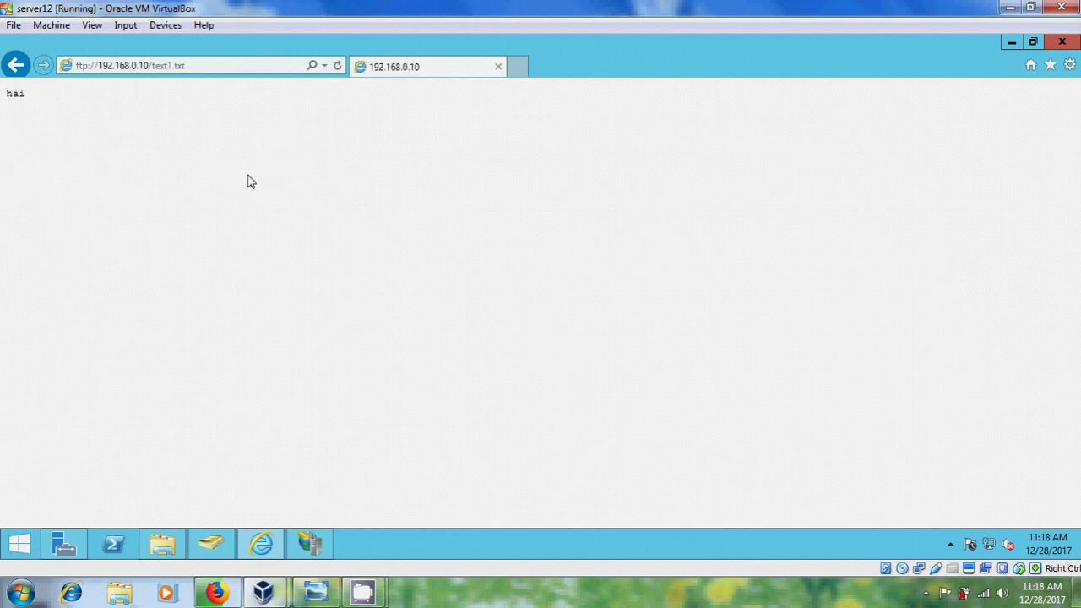
left_click(15, 66)
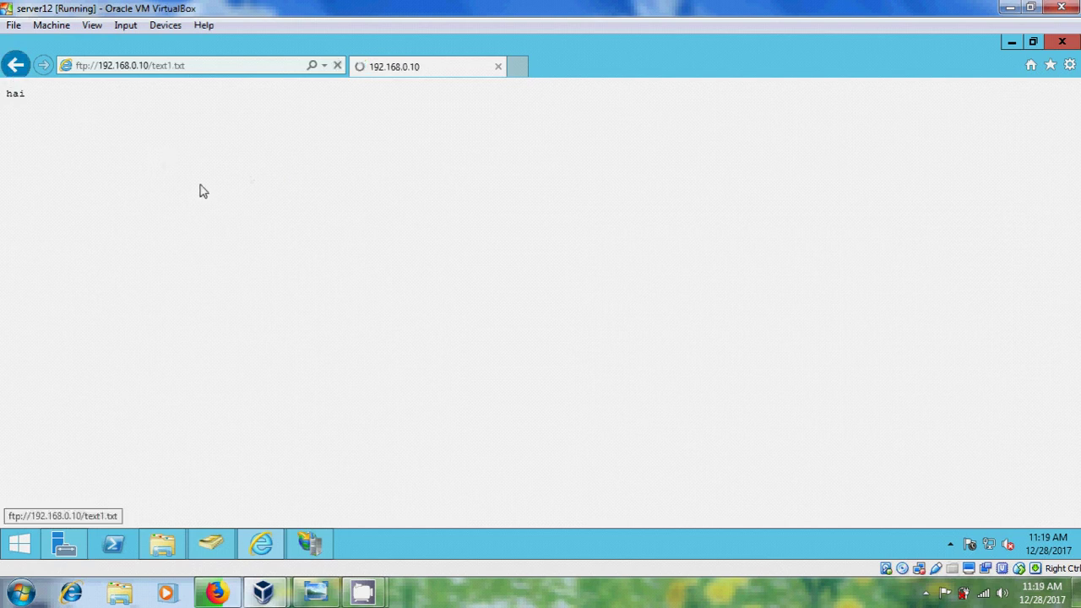
left_click(252, 193)
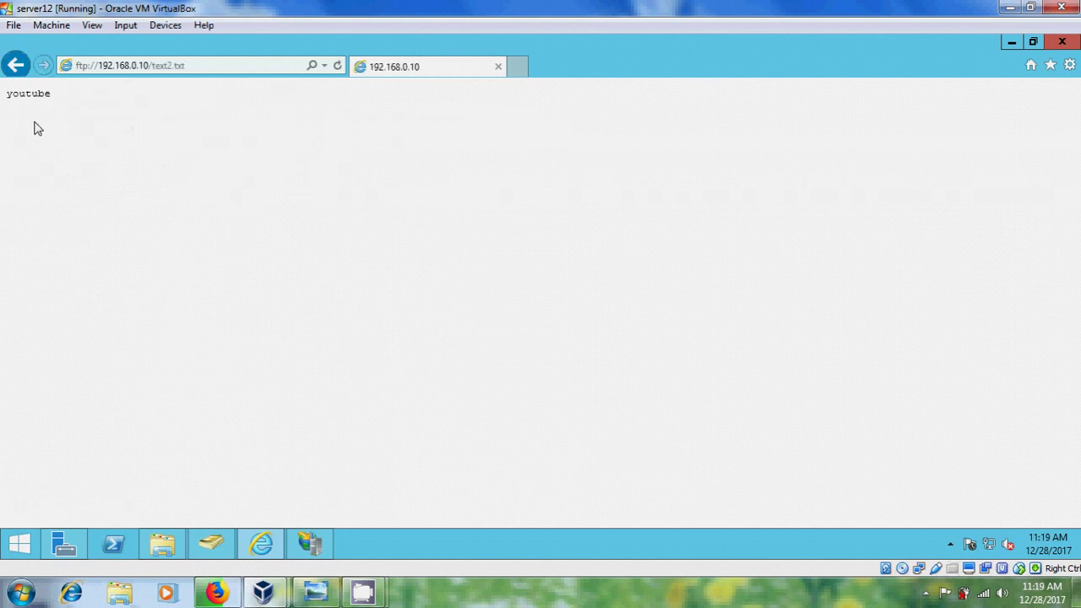
left_click(16, 65)
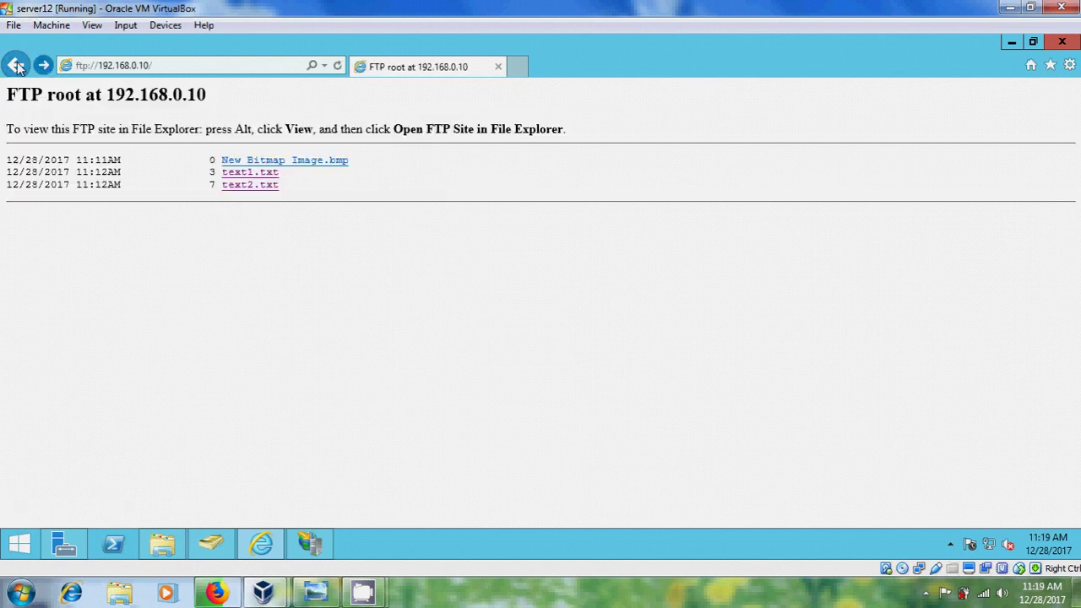
left_click(1062, 44)
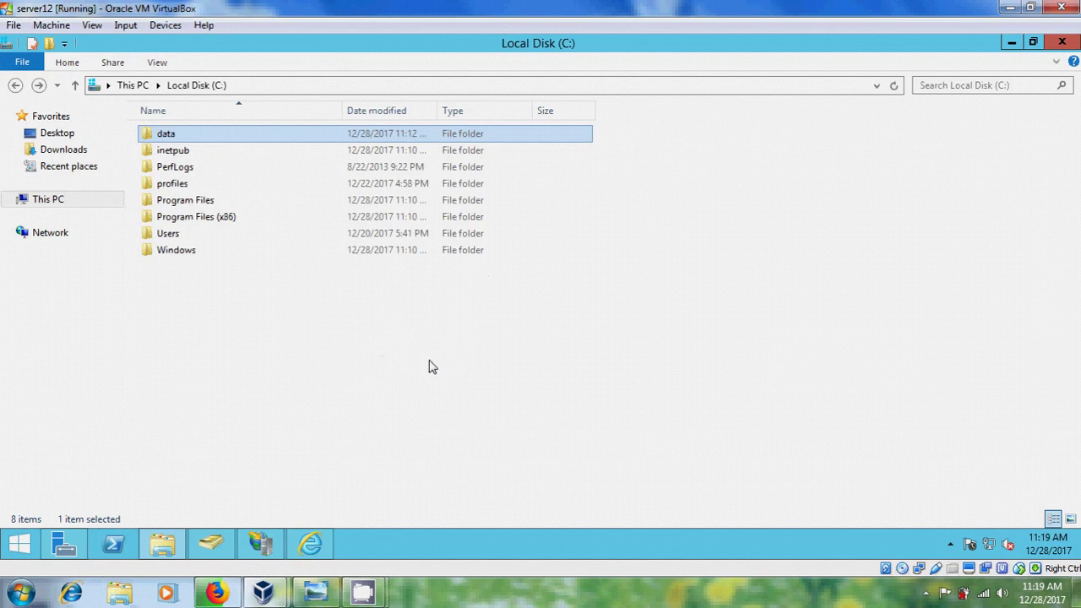
Reopen Internet Explorer and go to ftp://192.168.0.10/.
left_click(326, 538)
left_click(278, 71)
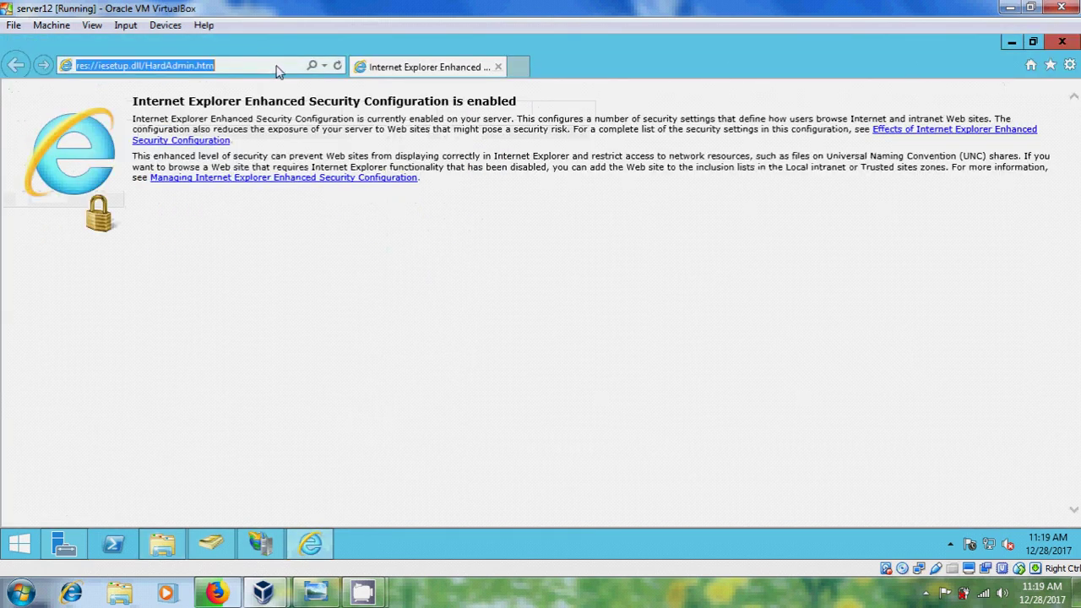
type("ftp:")
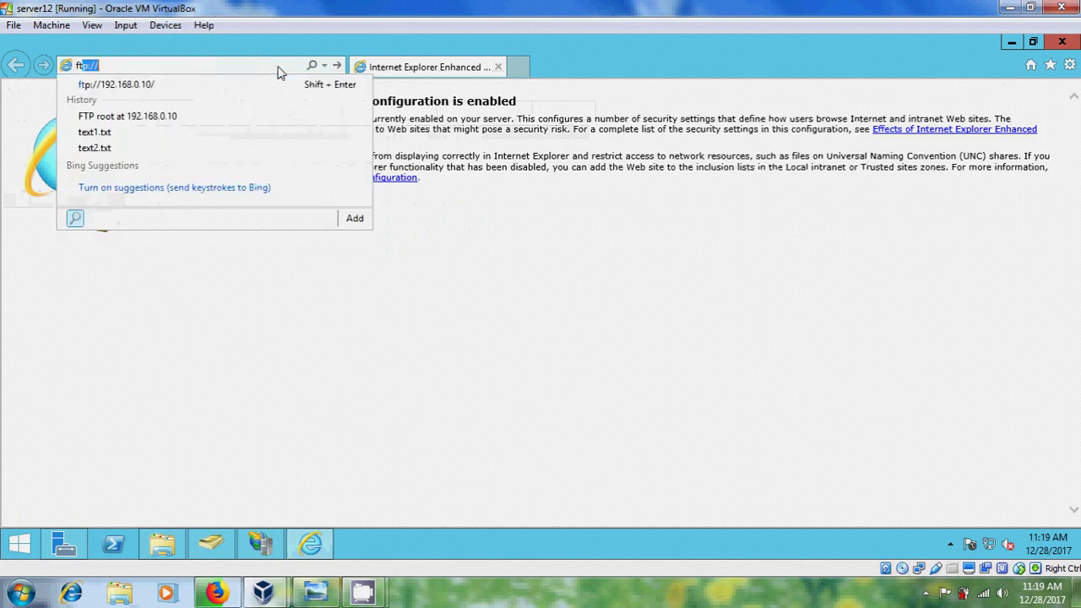
type("//")
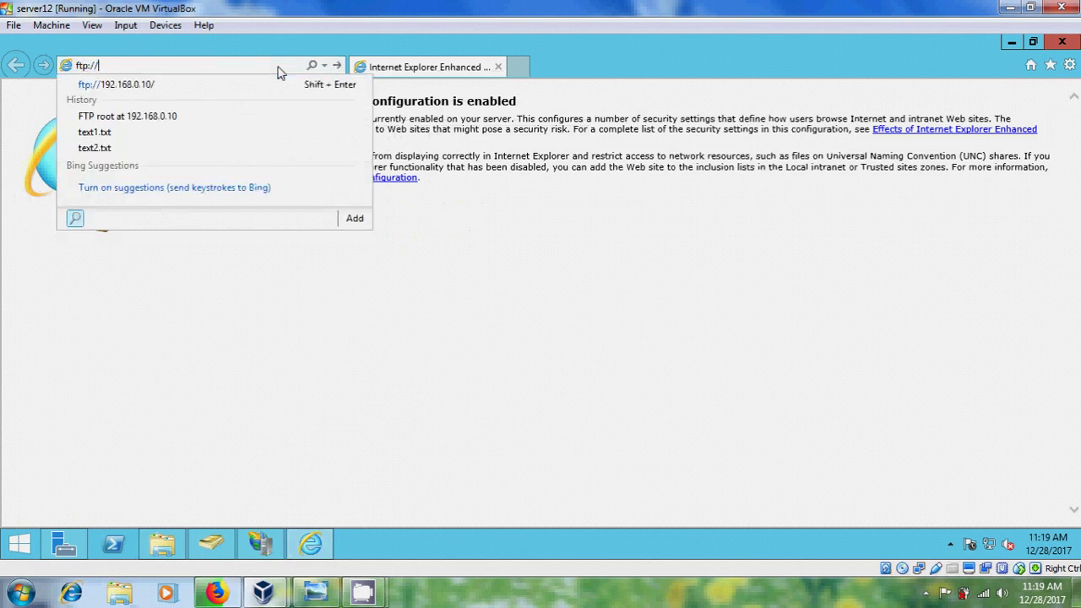
type("192")
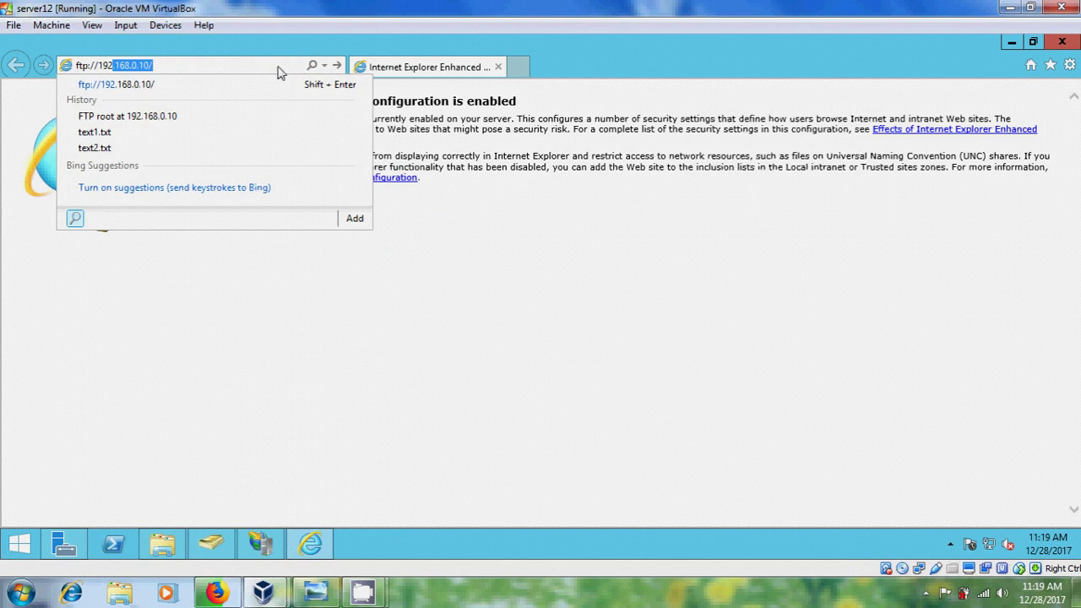
type(".1687")
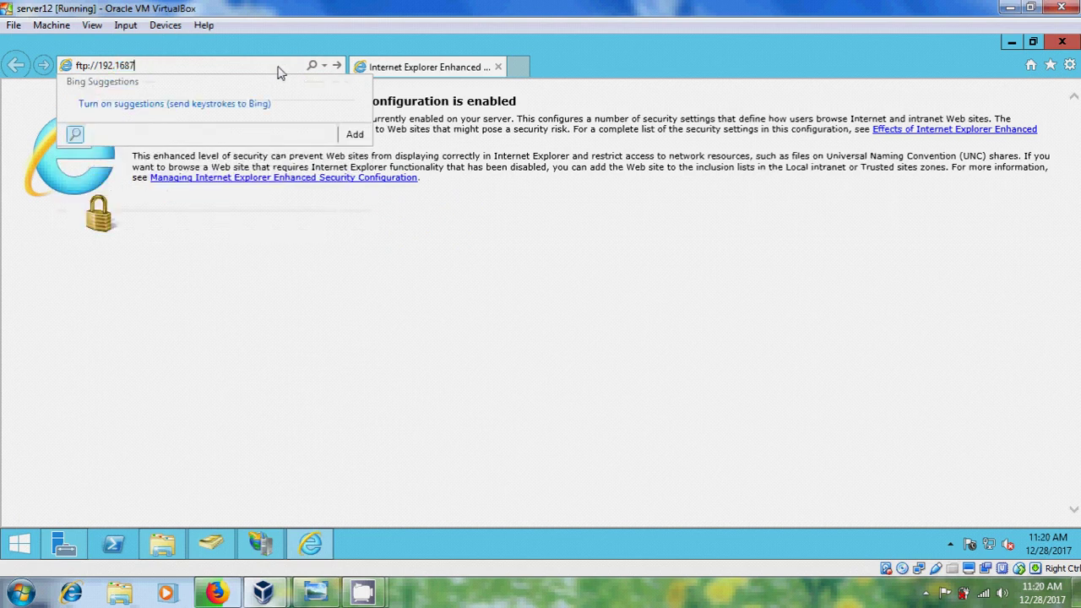
key("BackSpace")
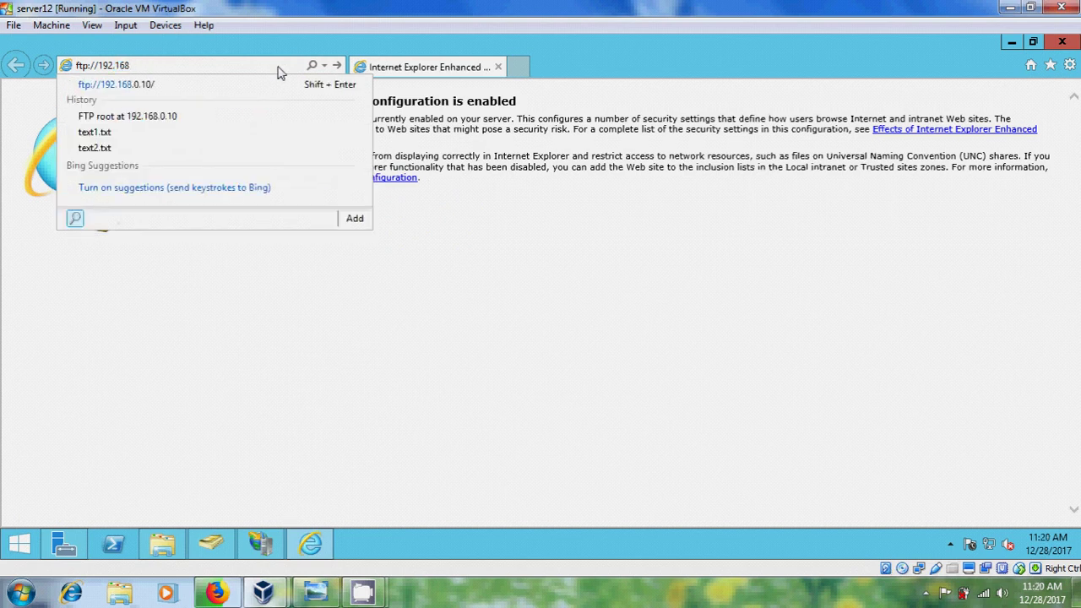
type(".0.10/")
key("Return")
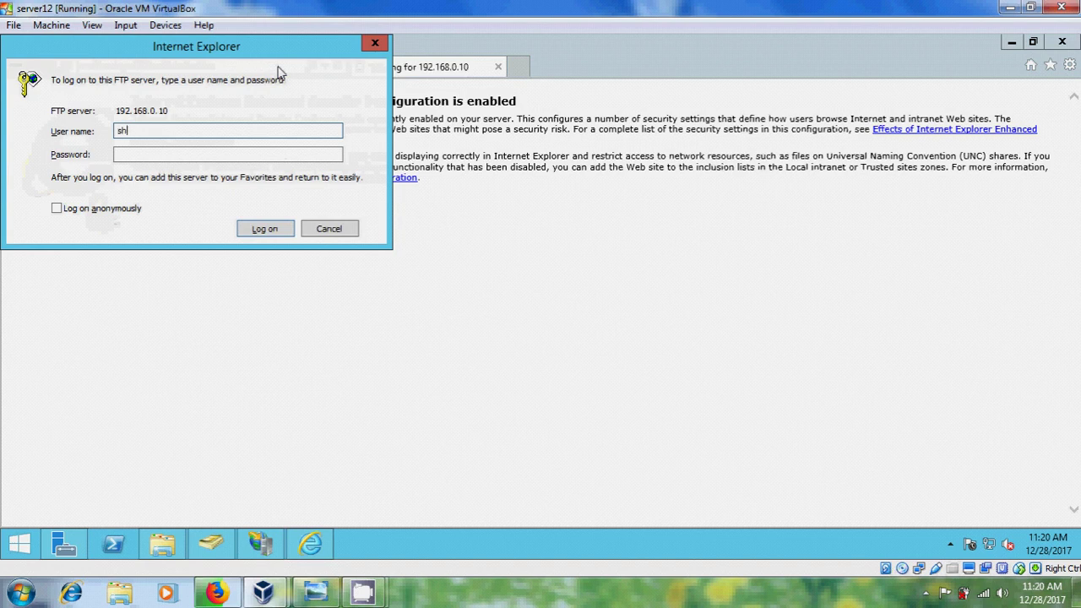
Submit the domain user's name and password; the log-on is refused and the password field is re-entered.
key("Tab")
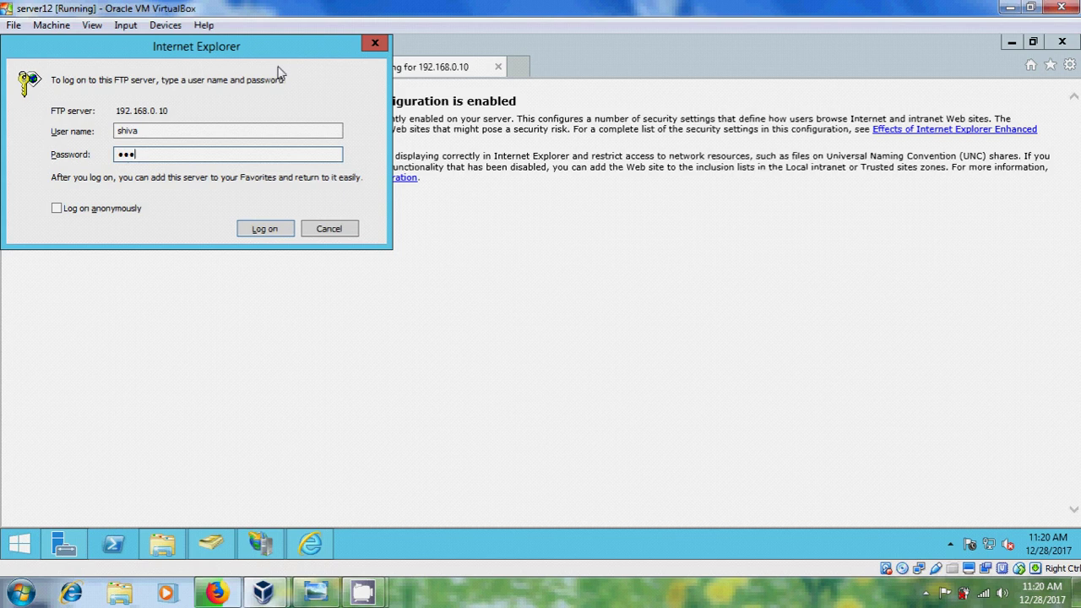
left_click(262, 229)
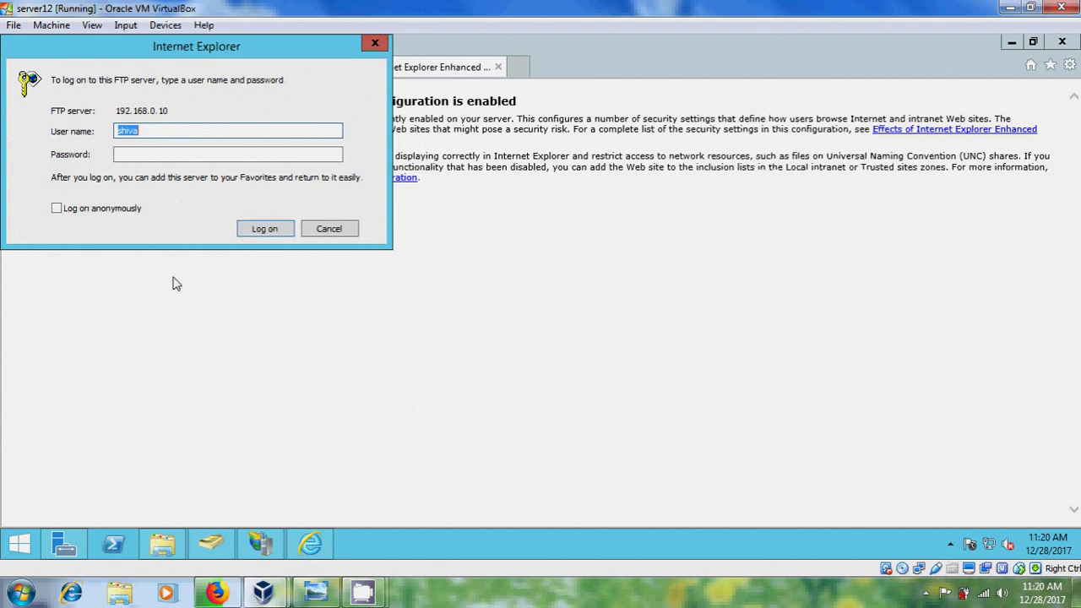
left_click(136, 156)
In IIS Manager, open FTP Authorization Rules for the ftp server site.
left_click(253, 547)
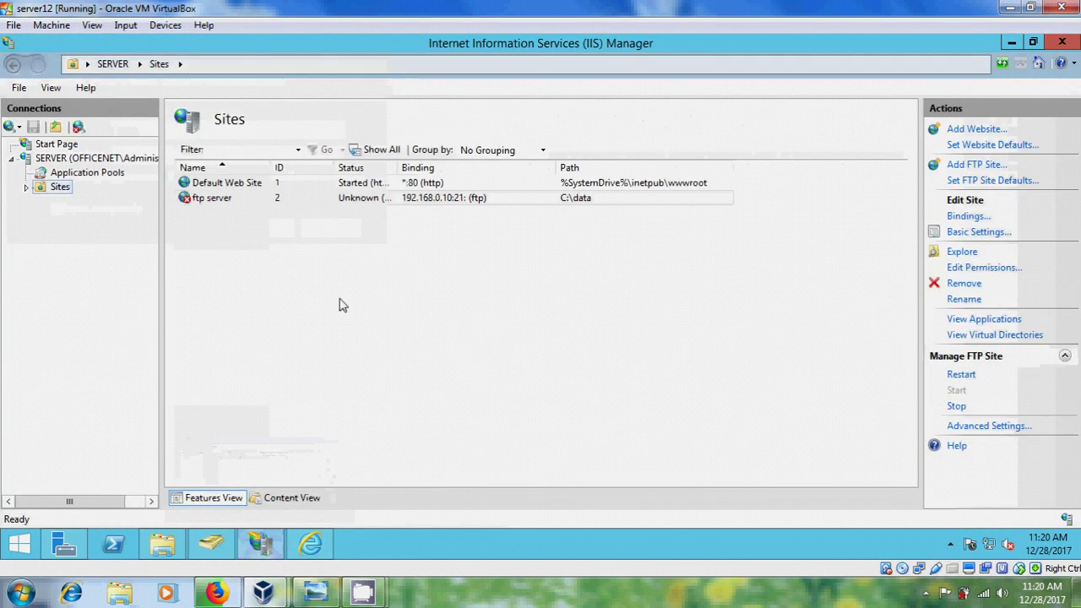
left_click(26, 187)
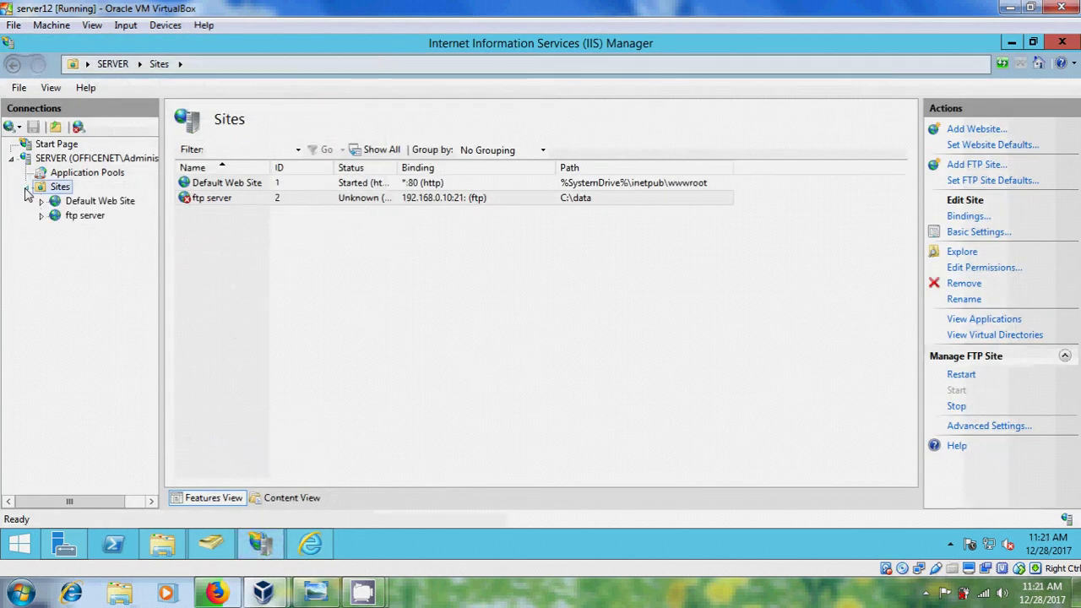
left_click(86, 218)
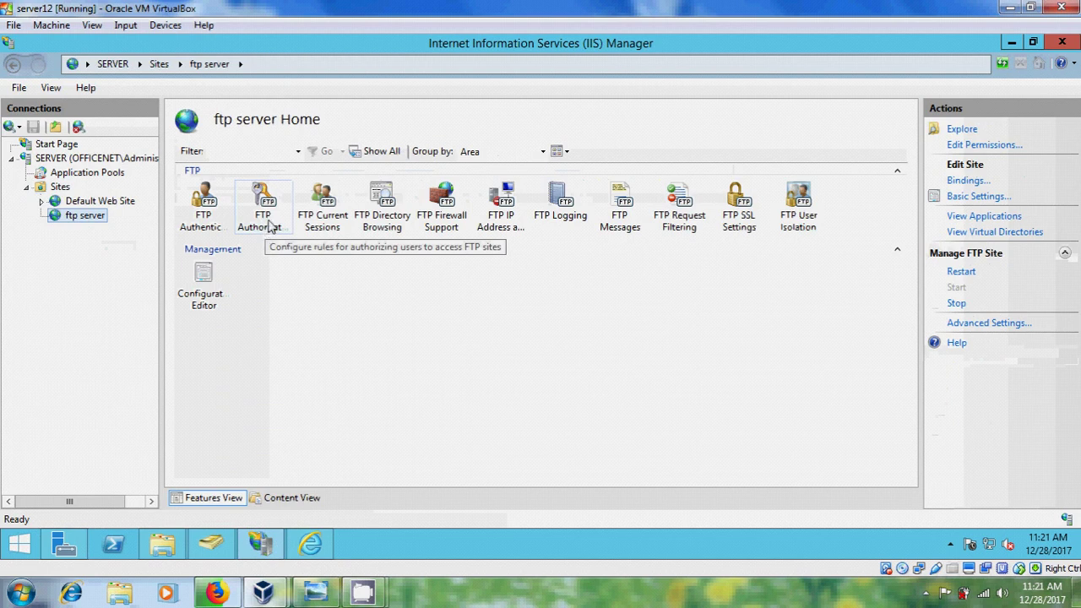
double_click(271, 219)
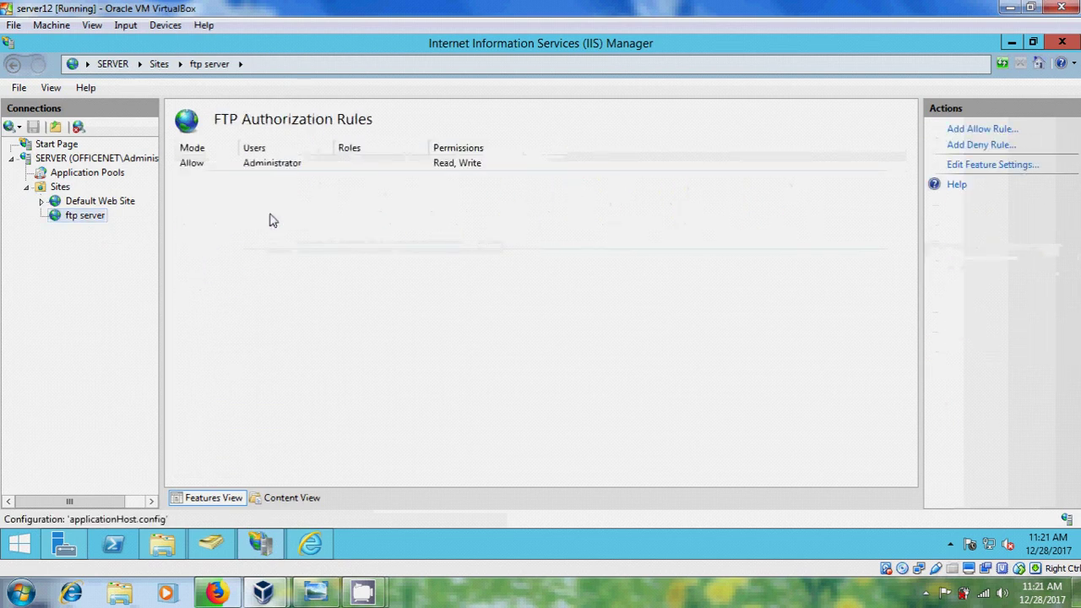
Add an Allow rule for the specified domain user with Read and Write permissions.
left_click(983, 130)
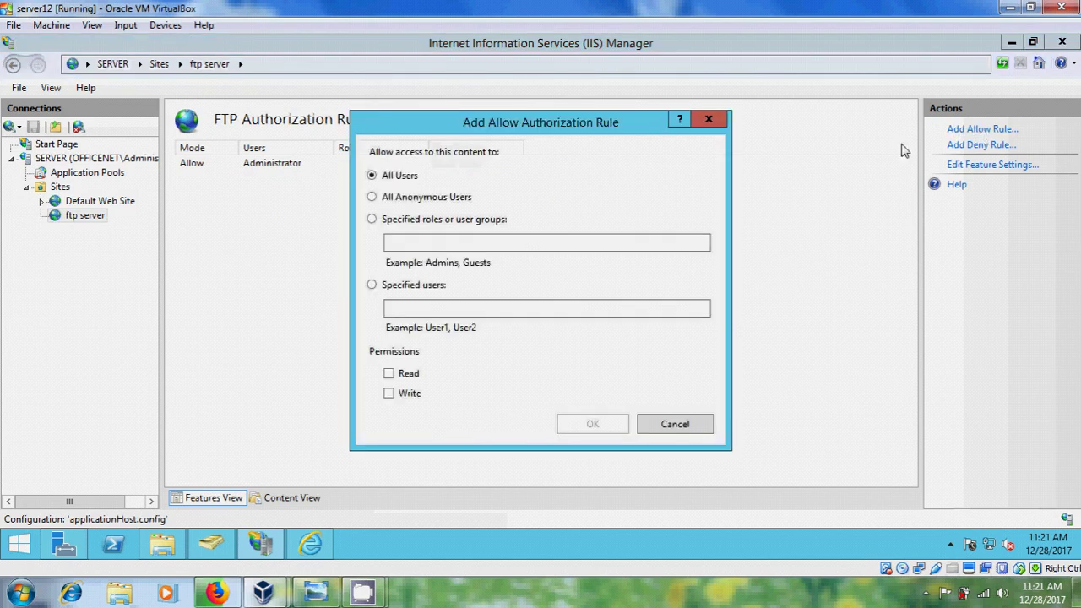
left_click(442, 309)
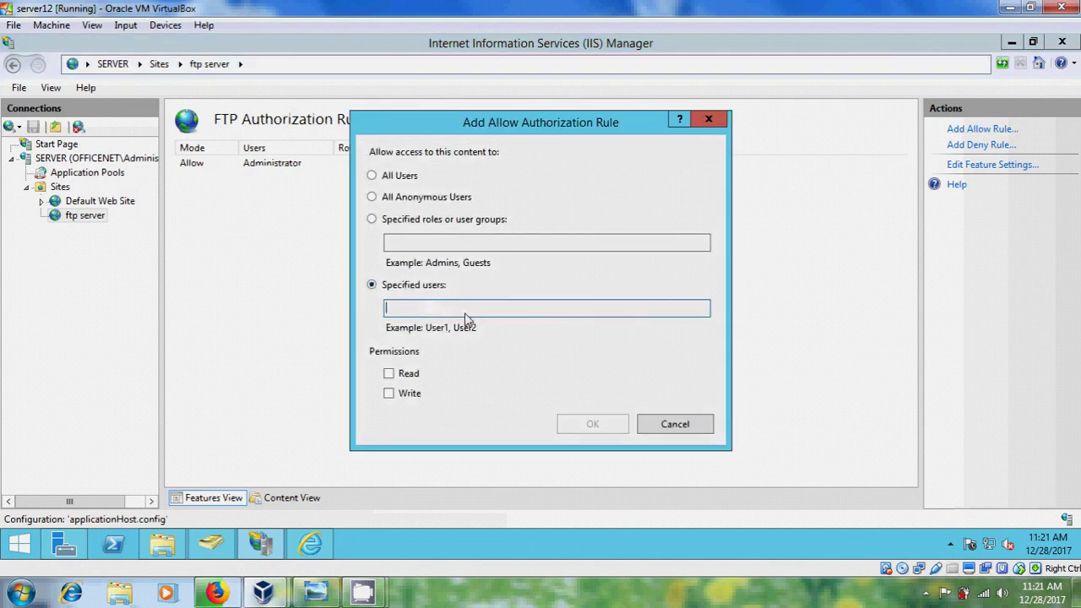
type("shiva")
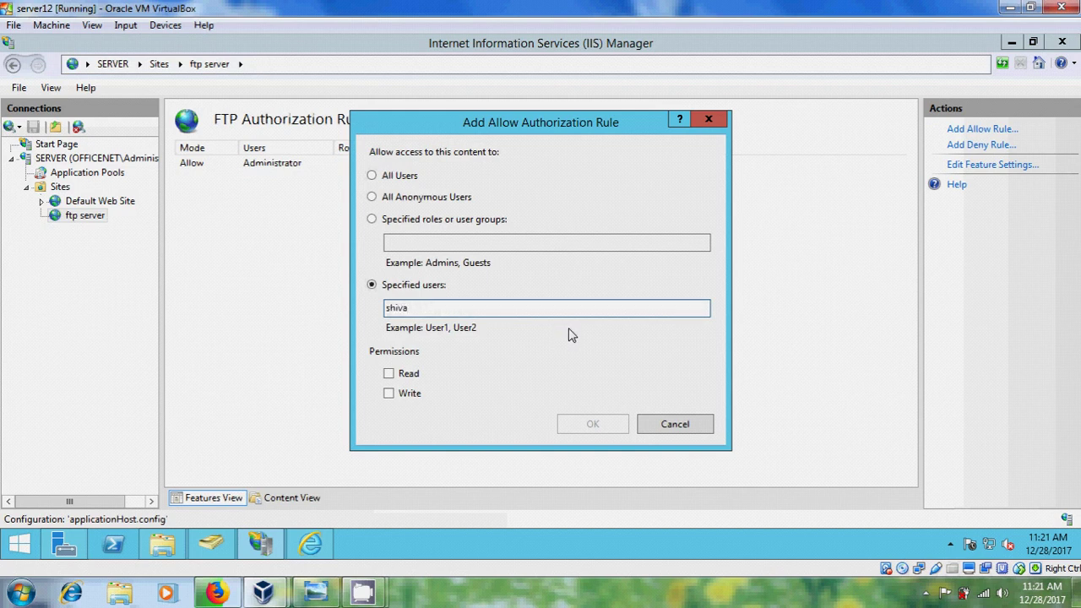
left_click(389, 375)
left_click(389, 394)
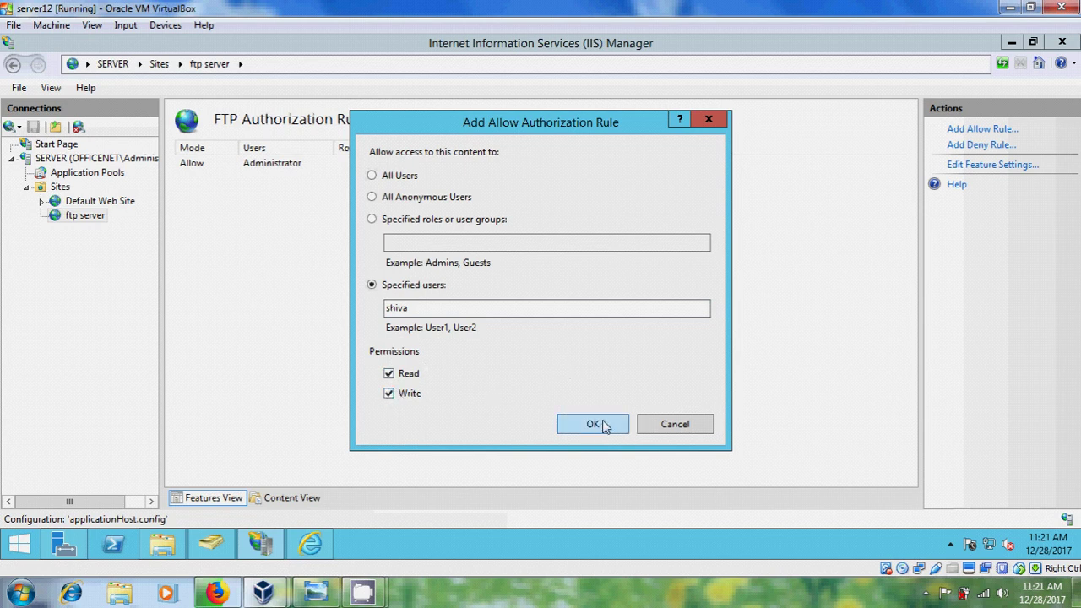
left_click(602, 425)
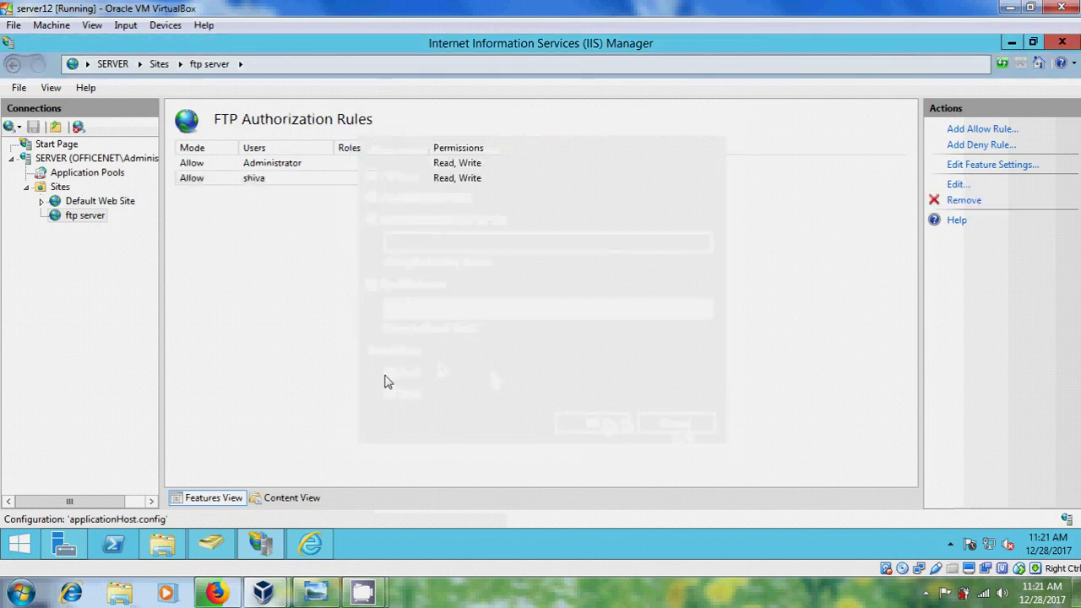
Back in Internet Explorer, enter the domain user's password and log on to the FTP server.
left_click(310, 544)
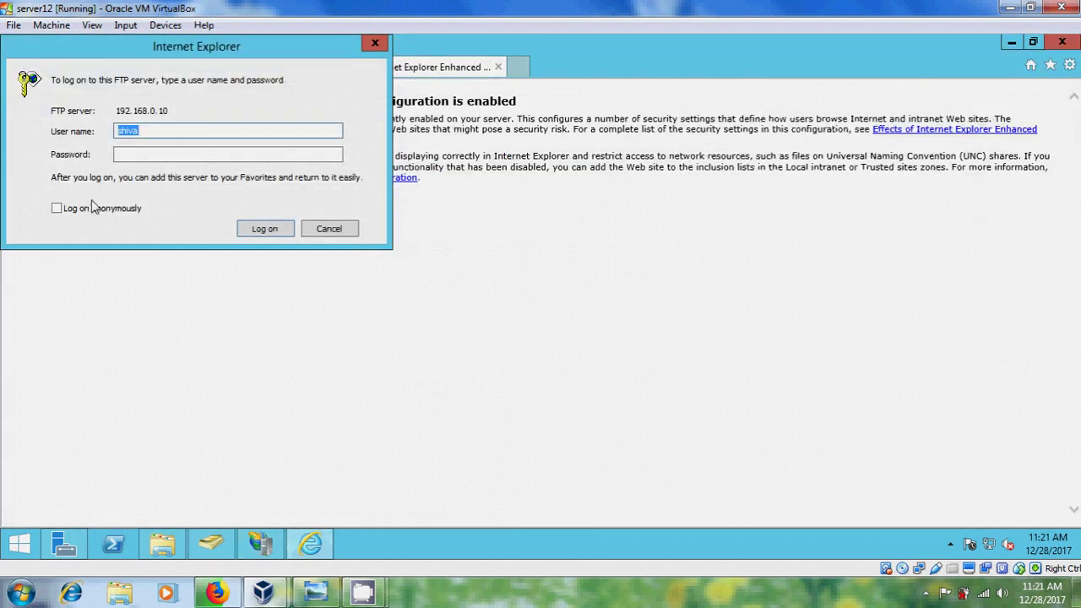
left_click(140, 161)
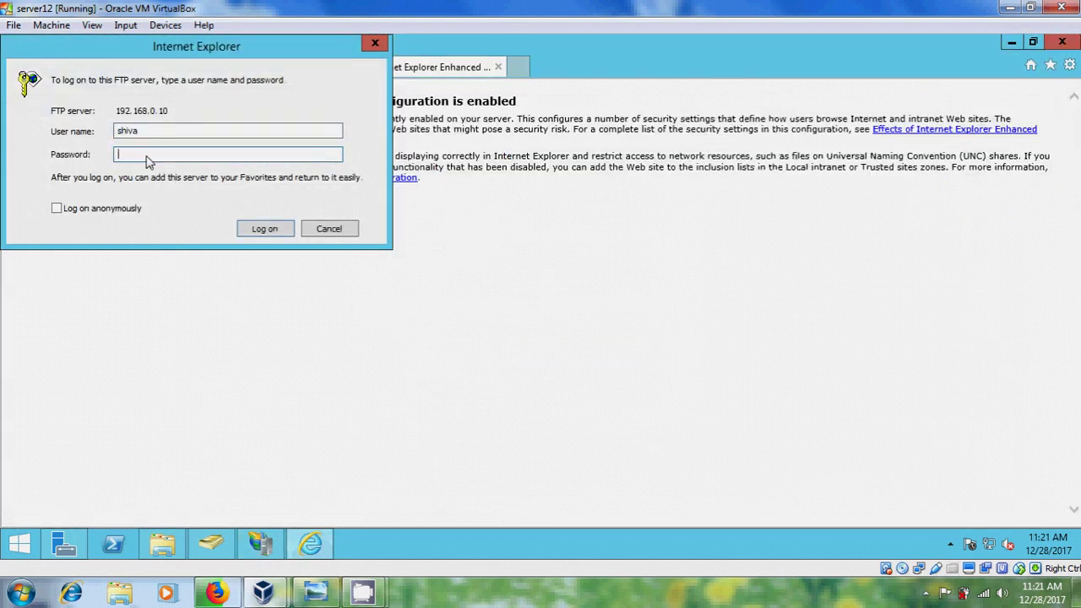
left_click(272, 234)
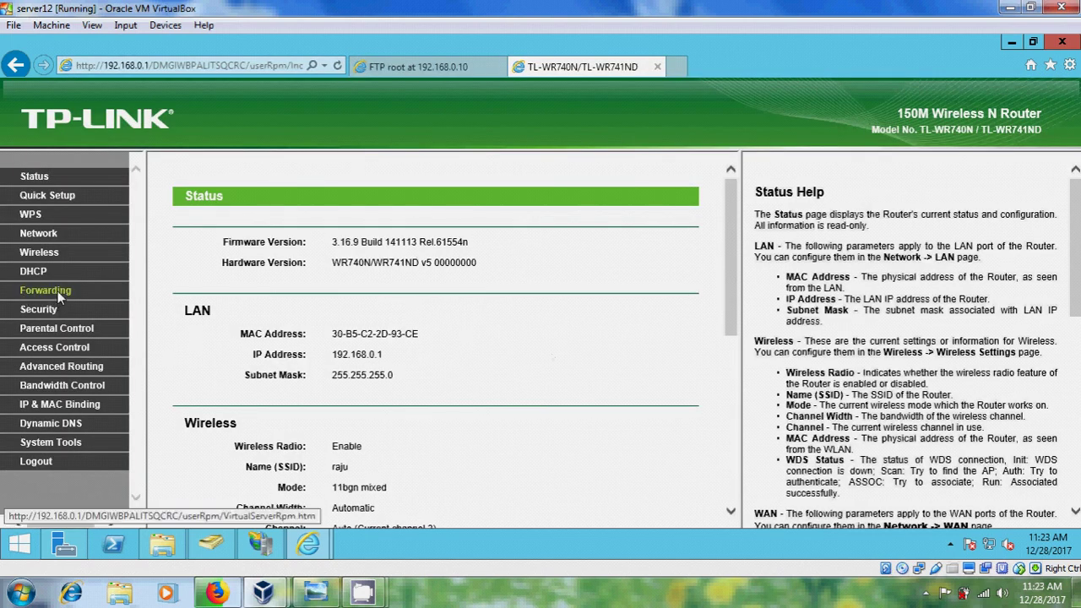
Add a new Virtual Servers entry with service port 21, internal port 21 and IP 192.168.0.10.
left_click(56, 290)
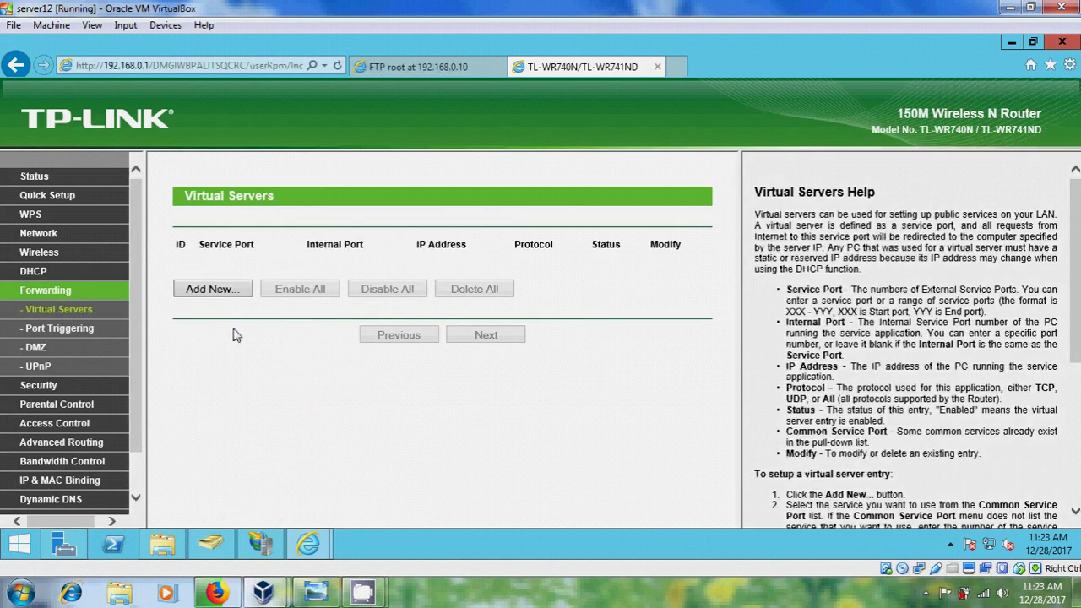
left_click(230, 292)
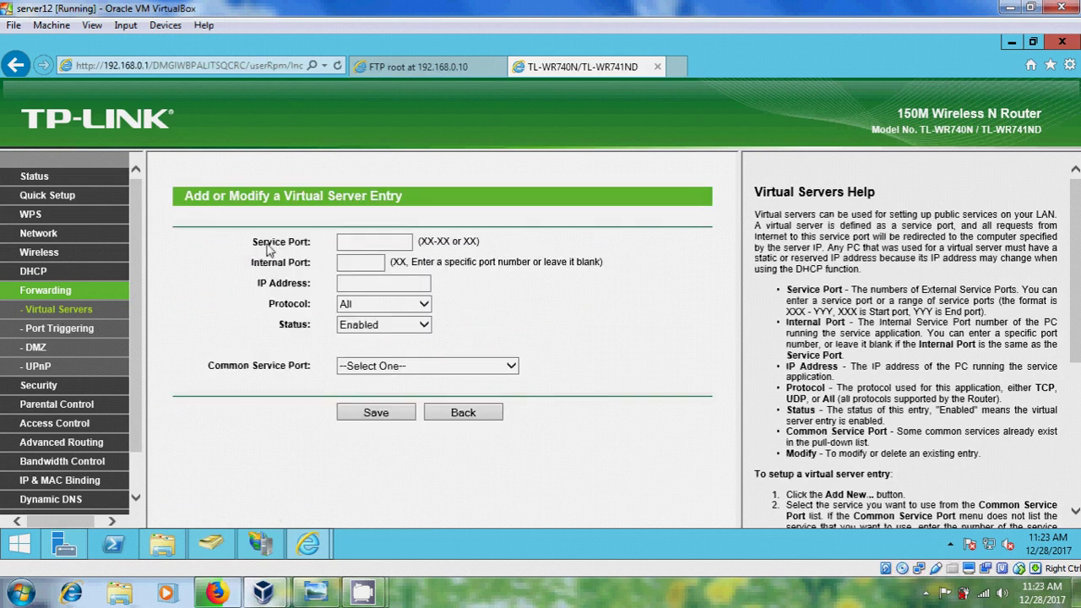
left_click(370, 245)
type("21")
left_click(366, 265)
type("21")
left_click(368, 288)
type("1")
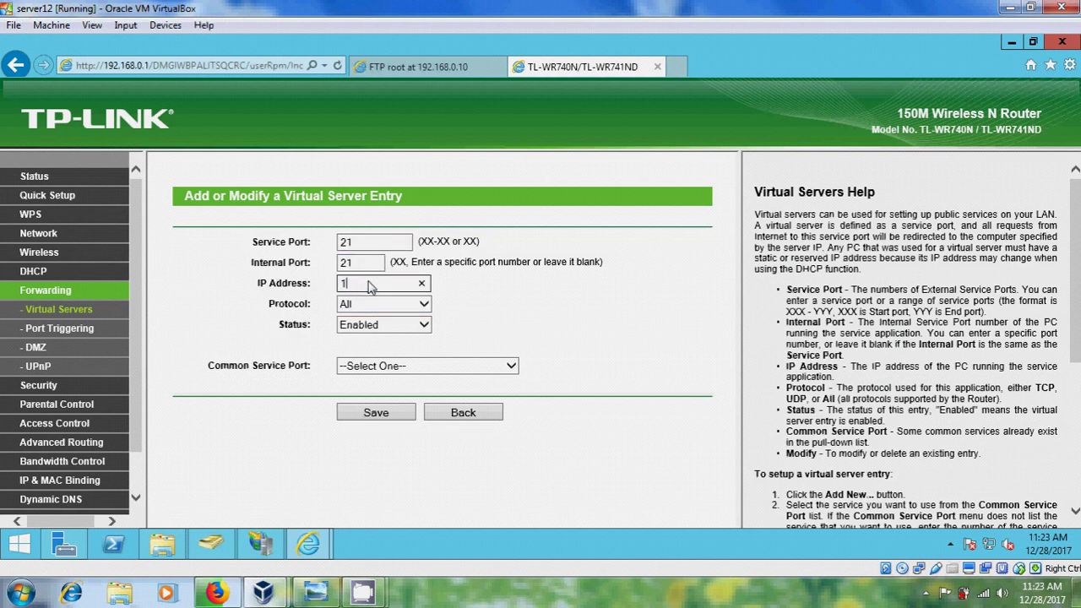
type("92.168.0.10")
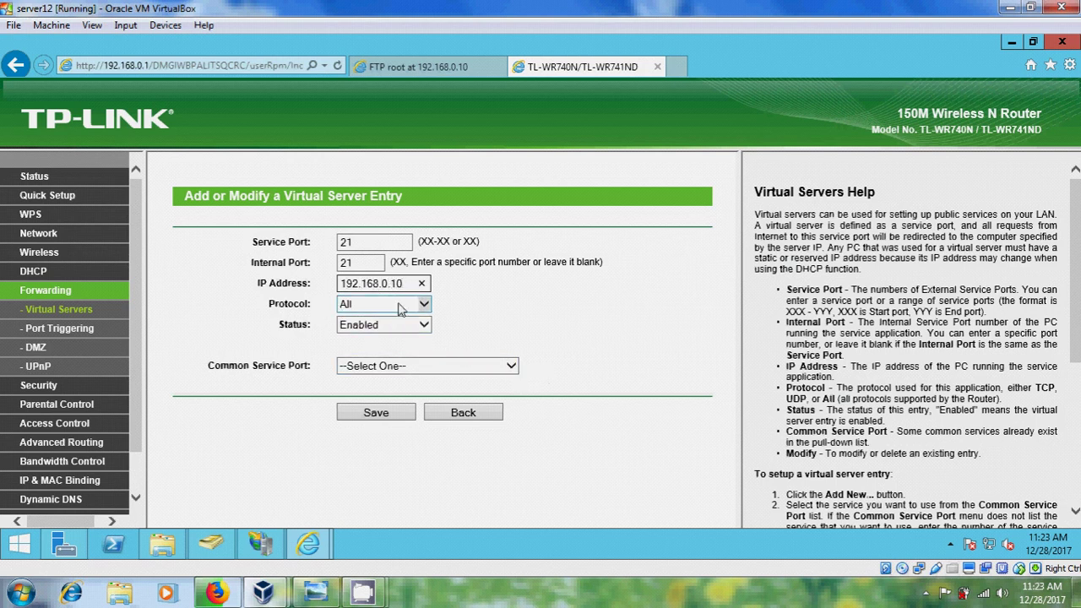
Set the entry's protocol to TCP and common service port to FTP.
left_click(424, 306)
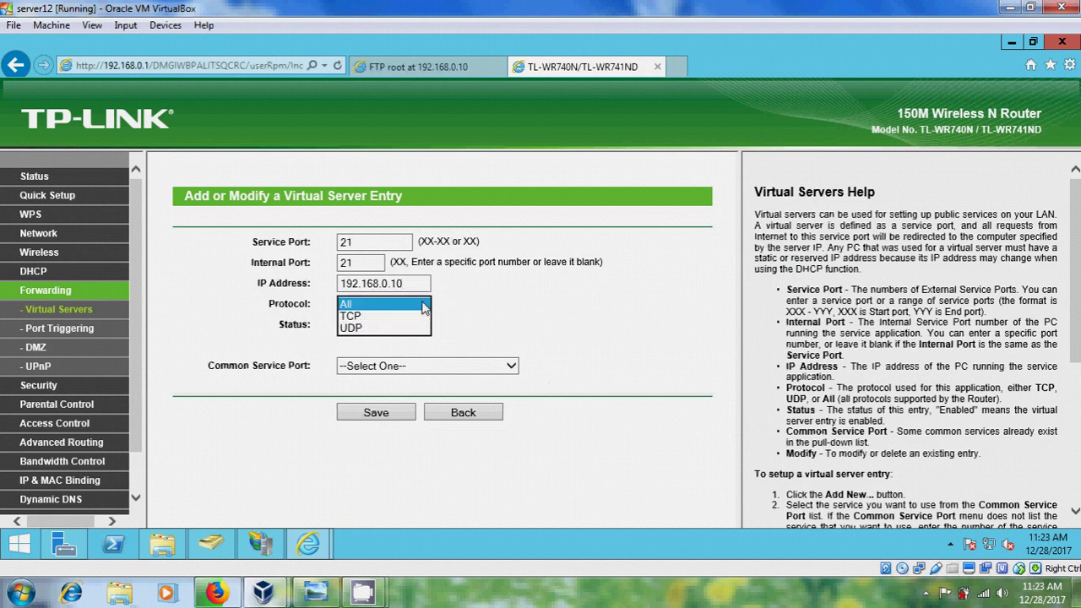
left_click(376, 325)
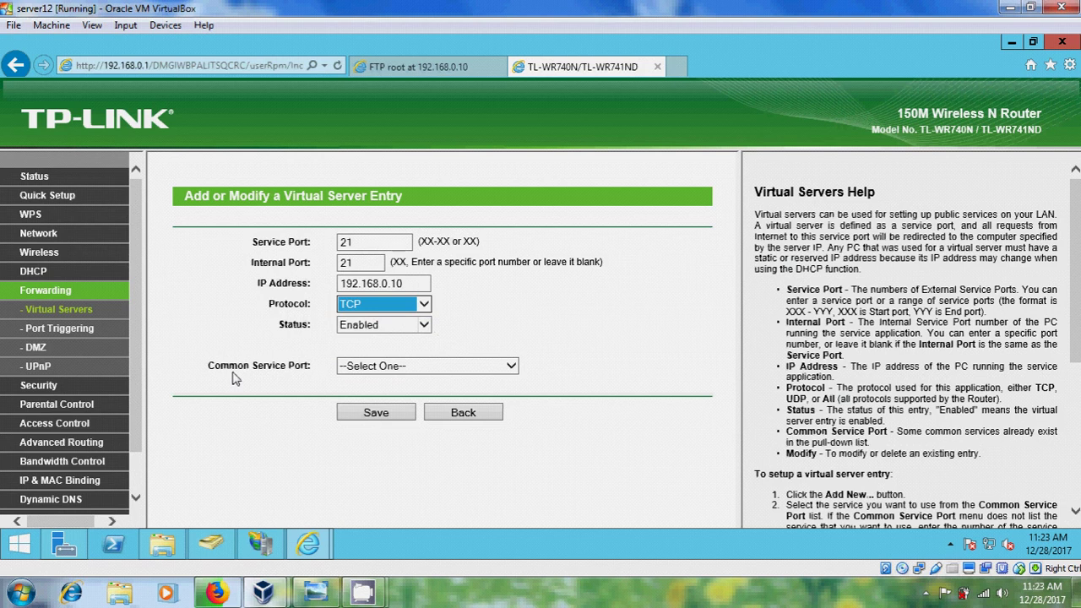
left_click(512, 367)
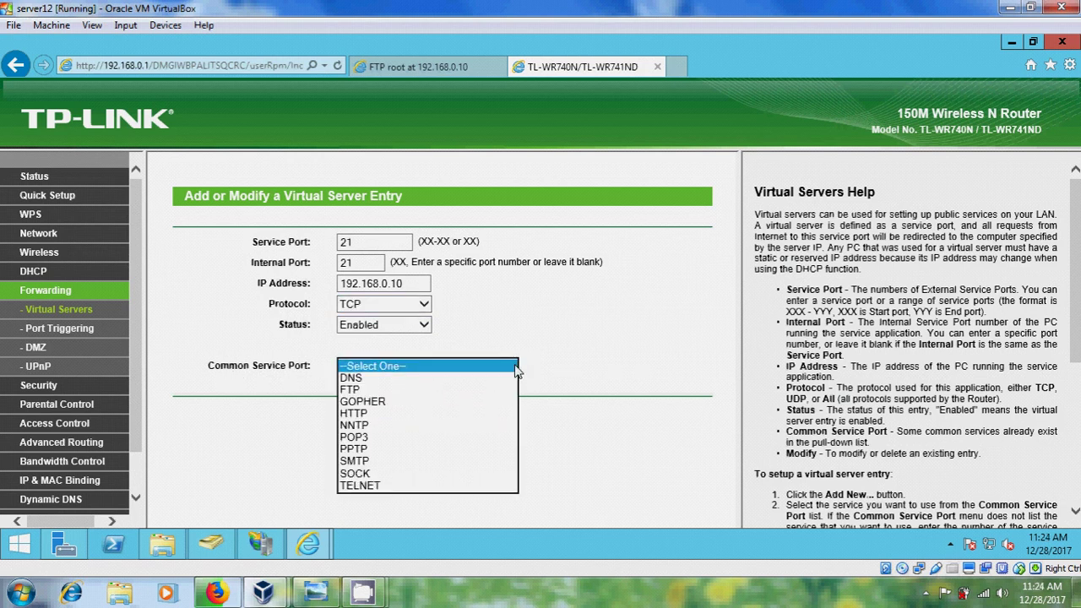
left_click(387, 391)
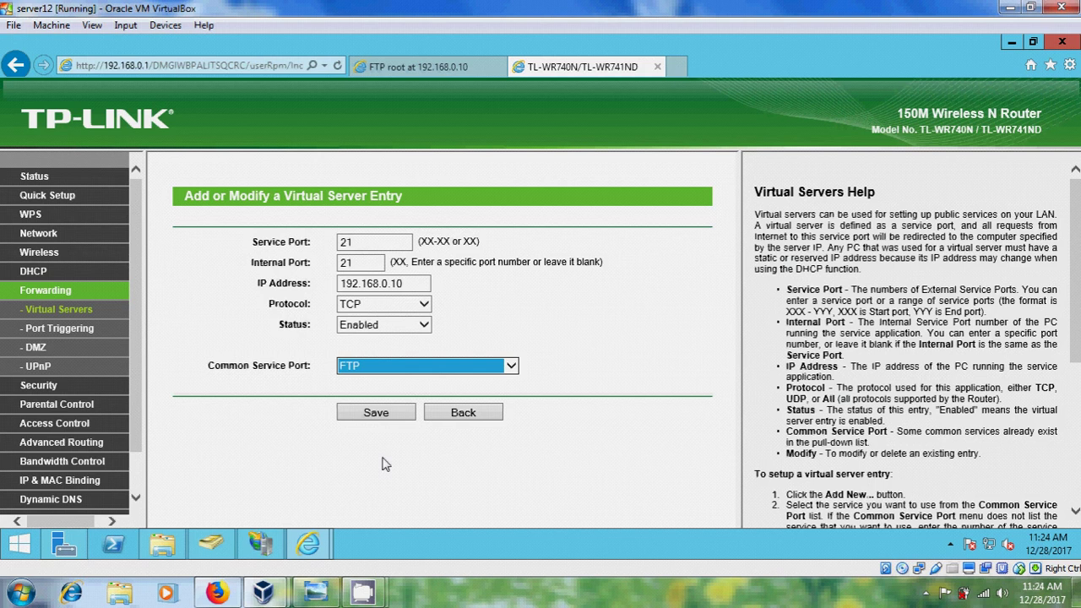
left_click(317, 591)
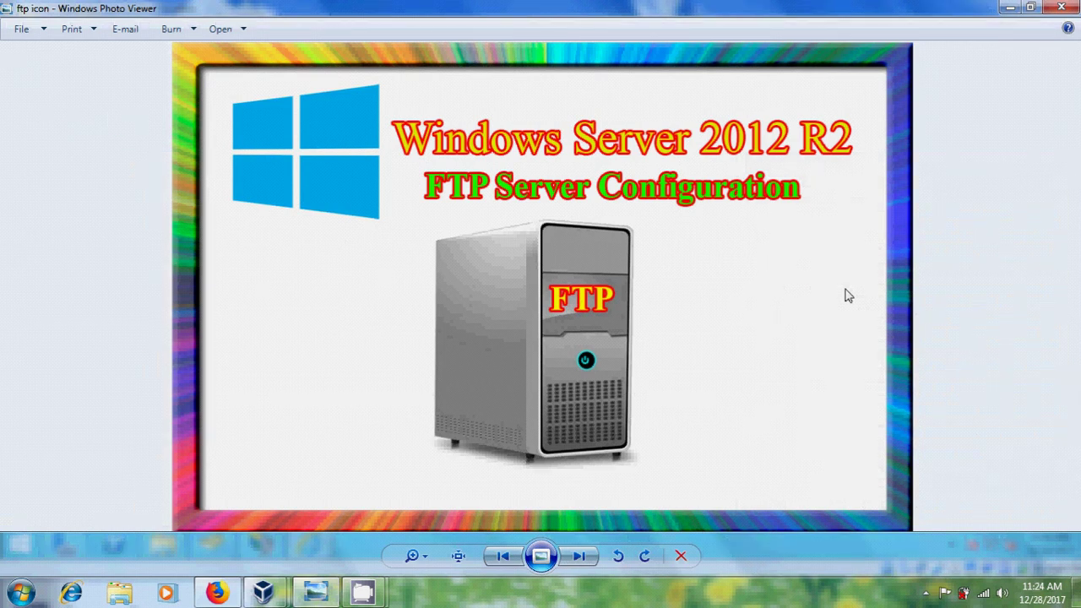
Minimise Windows Photo Viewer and the VirtualBox window to reveal the Windows 7 desktop.
left_click(1010, 7)
left_click(1011, 7)
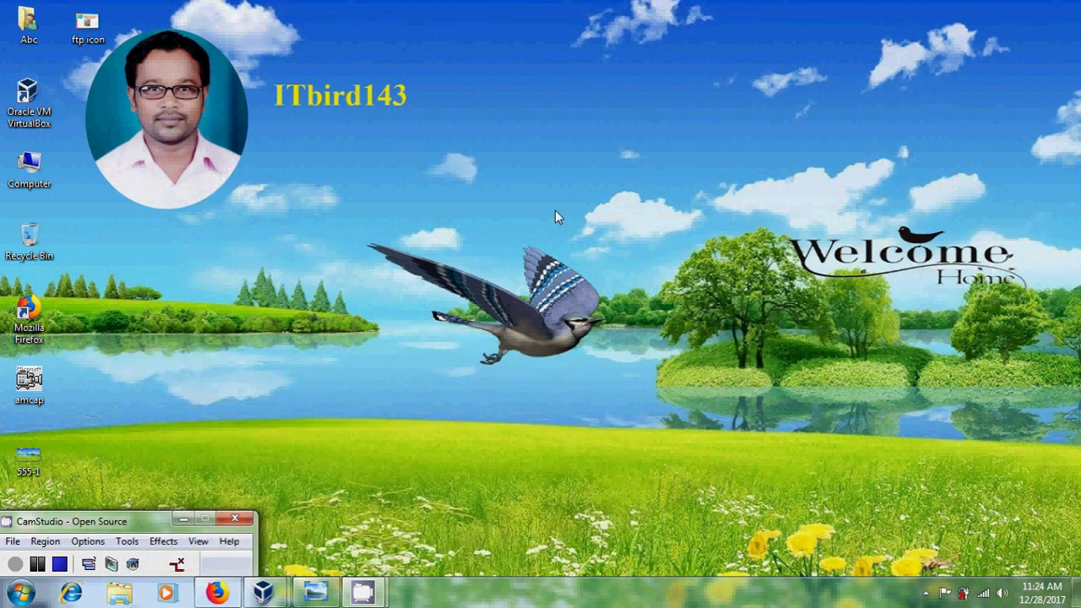